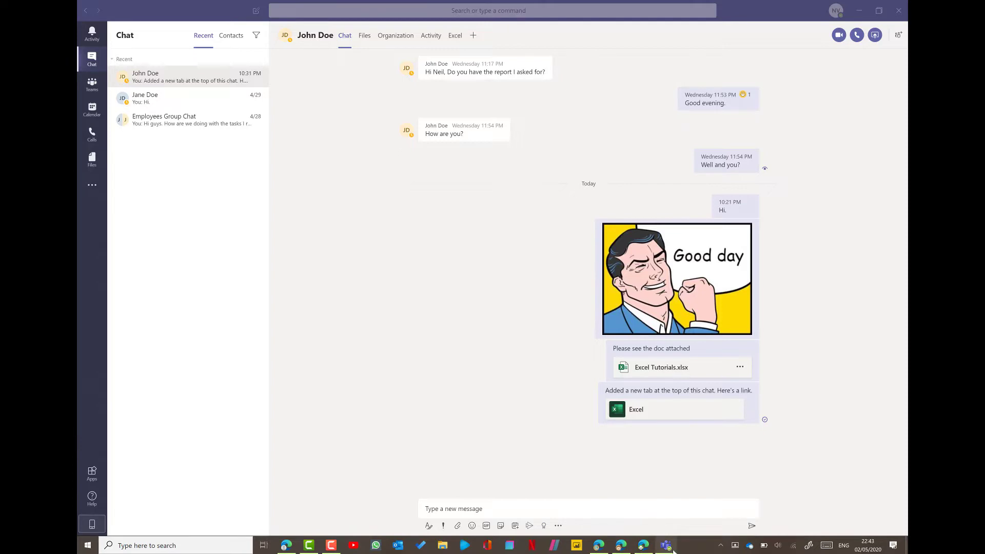
- Switch to the first browser session of Teams and check which account is signed in
{"action": "mouse_move", "coordinate": [666, 550]}
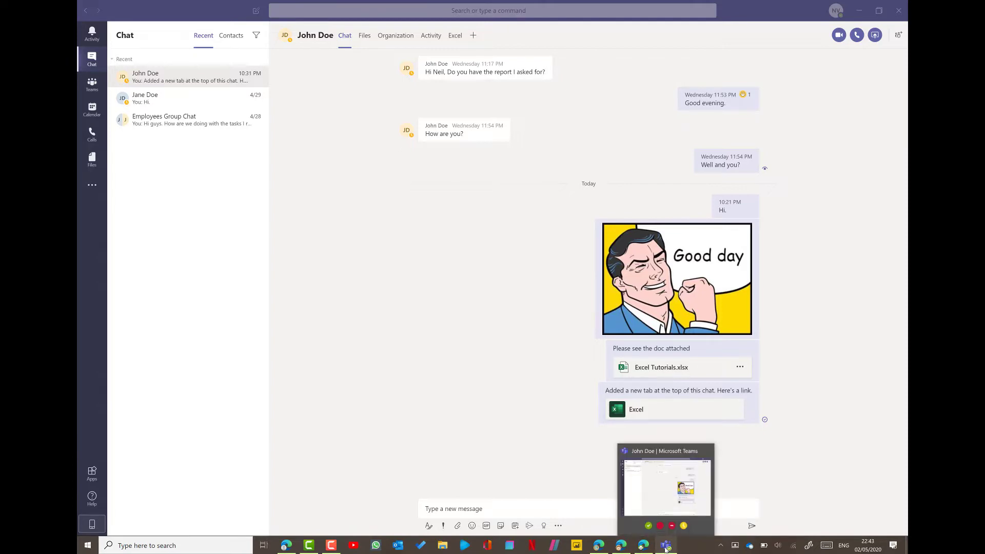
{"action": "left_click", "coordinate": [622, 546]}
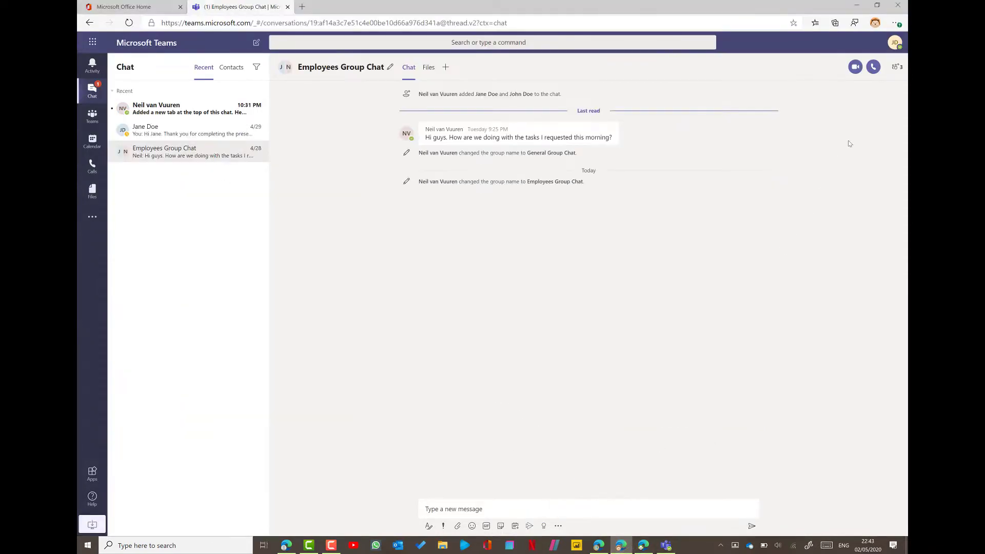
{"action": "left_click", "coordinate": [894, 43]}
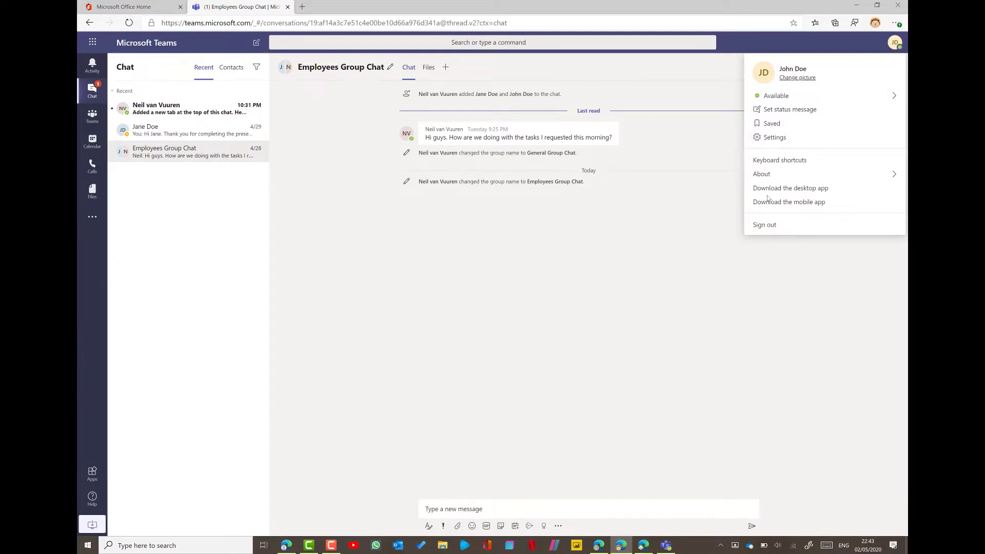
{"action": "left_click", "coordinate": [704, 81]}
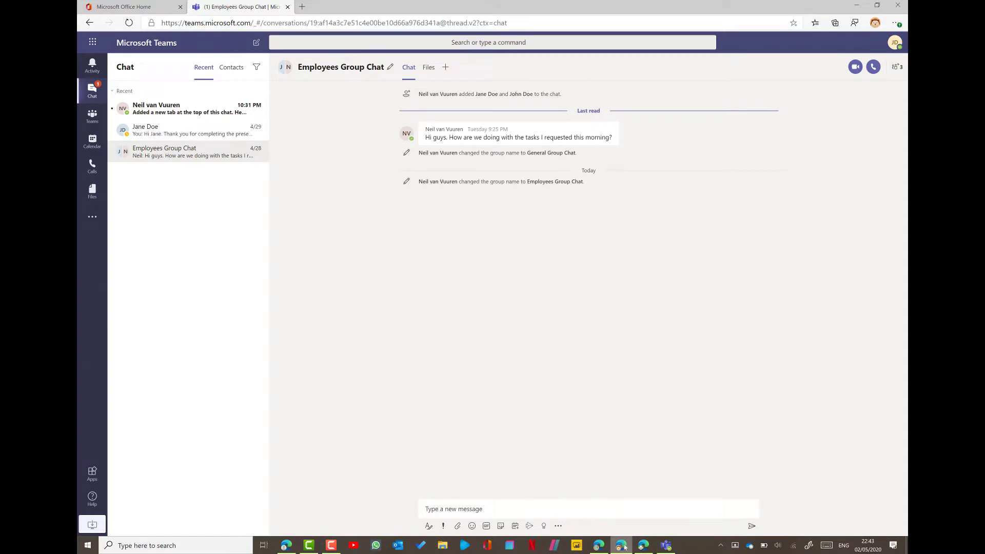
- Switch to the second browser session of Teams, check its signed-in account, and return to the desktop app
{"action": "left_click", "coordinate": [641, 548]}
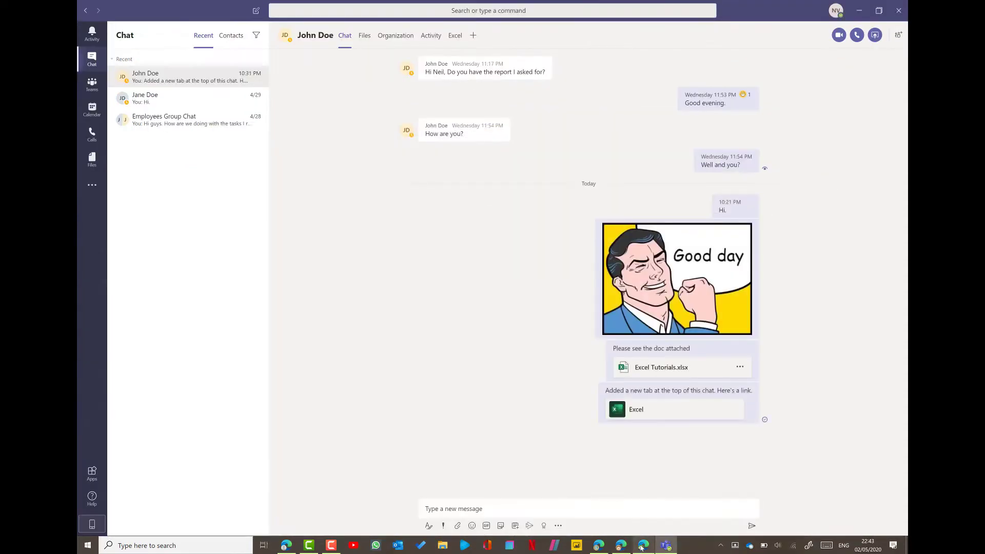
{"action": "left_click", "coordinate": [641, 548]}
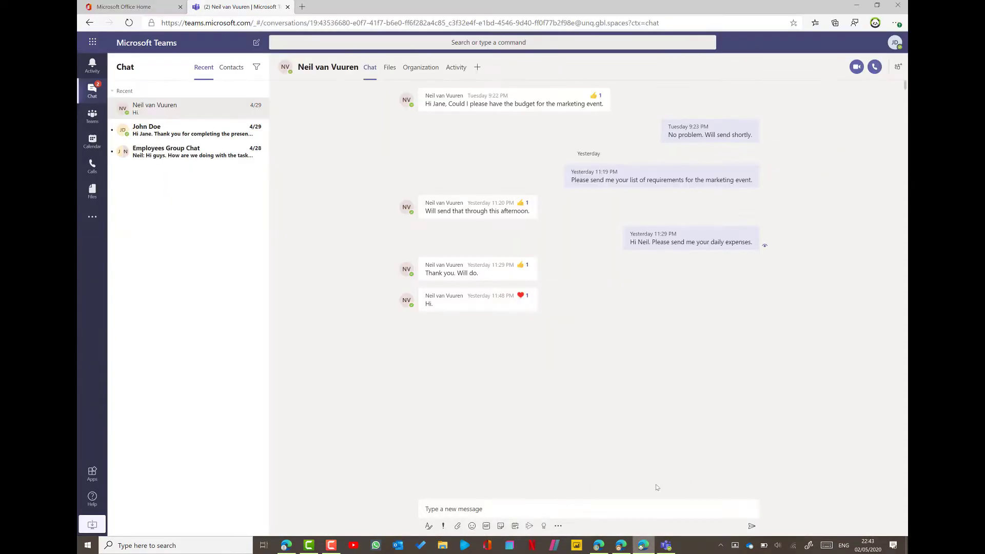
{"action": "left_click", "coordinate": [896, 43]}
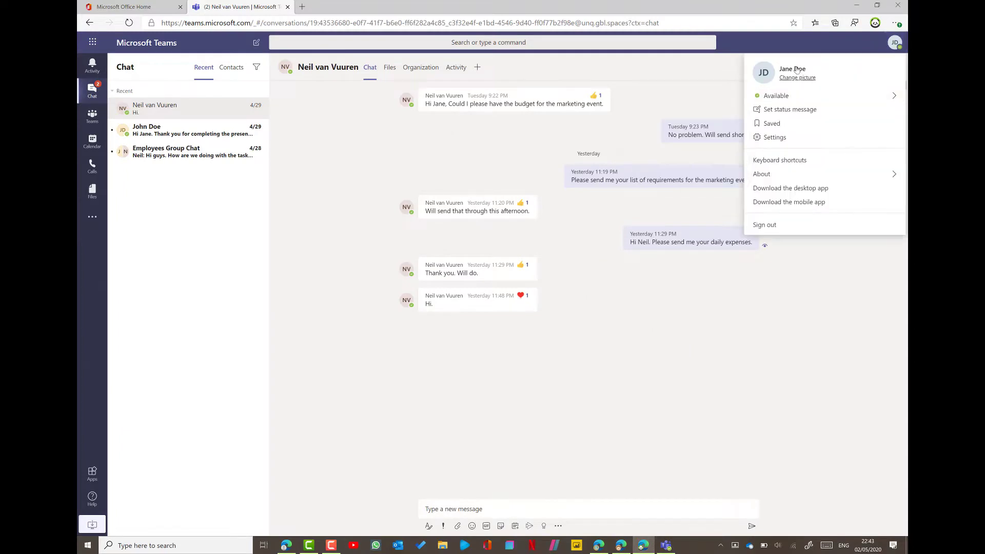
{"action": "left_click", "coordinate": [712, 459]}
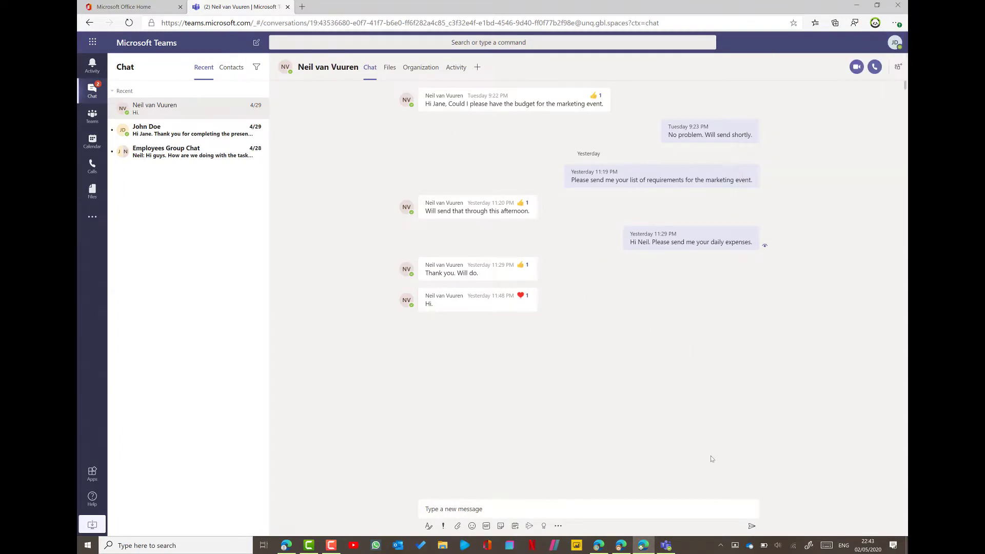
{"action": "left_click", "coordinate": [641, 548]}
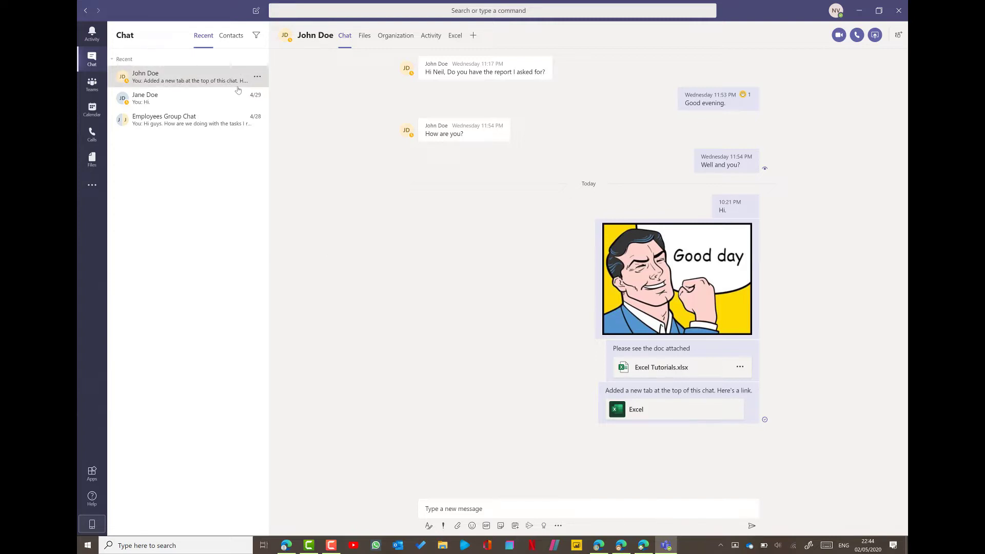
- Pin the topmost recent chat and unpin it again
{"action": "left_click", "coordinate": [257, 78]}
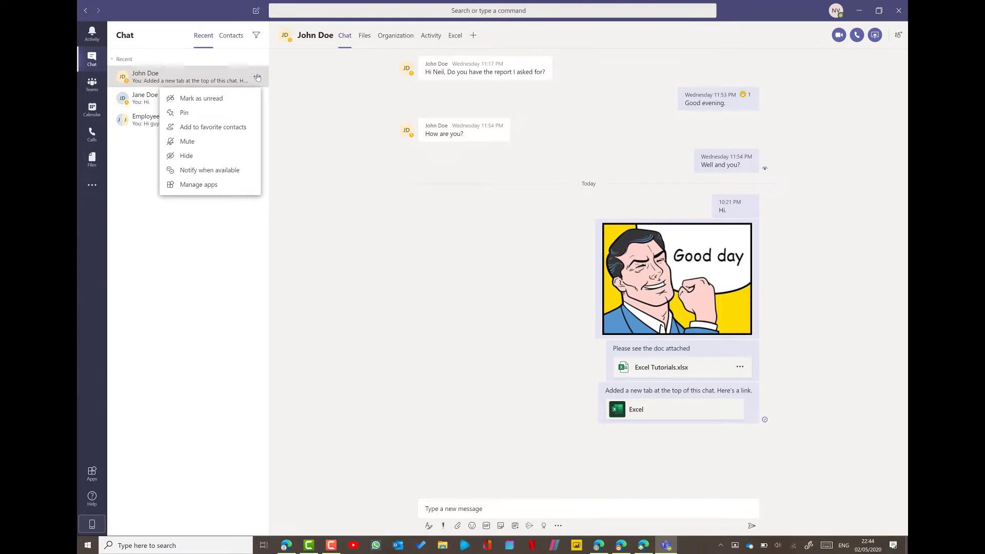
{"action": "left_click", "coordinate": [205, 114]}
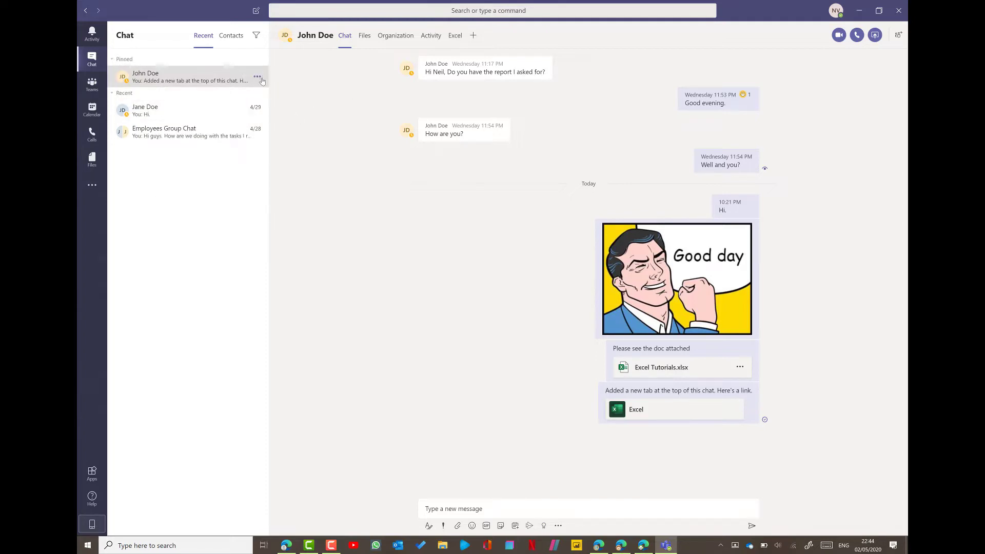
{"action": "left_click", "coordinate": [259, 78]}
{"action": "left_click", "coordinate": [231, 110]}
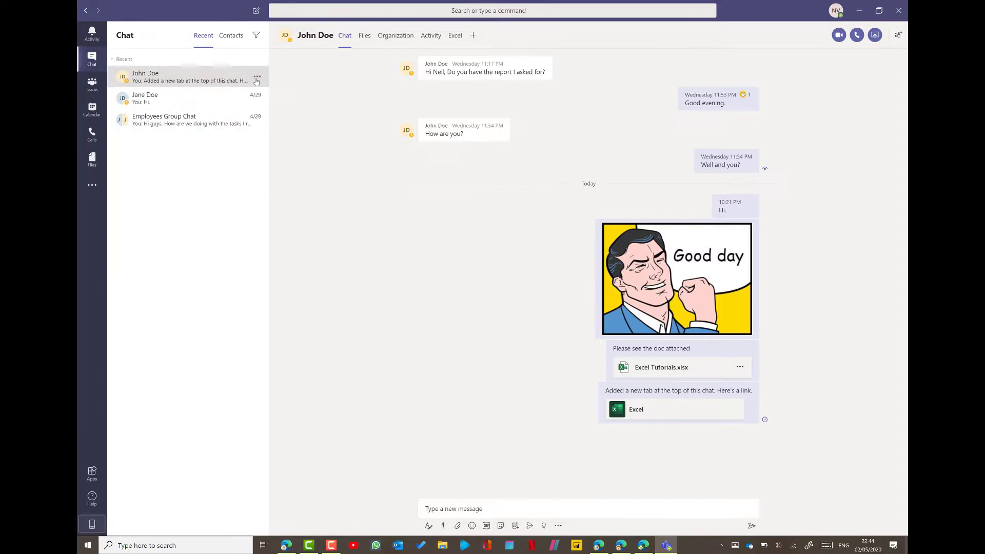
- Review the topmost chat's options, view the contacts, and return to the recent chats
{"action": "left_click", "coordinate": [257, 79]}
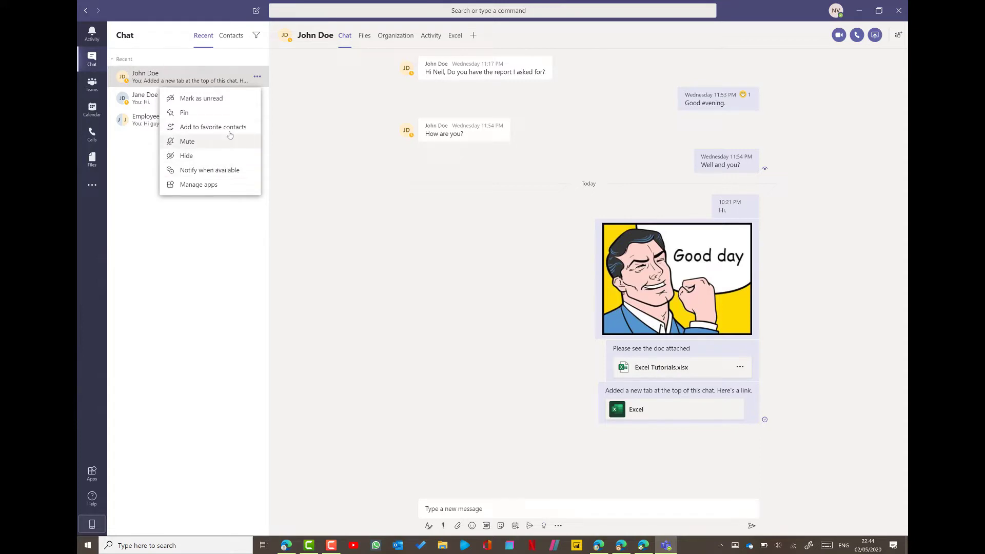
{"action": "left_click", "coordinate": [232, 42]}
{"action": "left_click", "coordinate": [204, 37]}
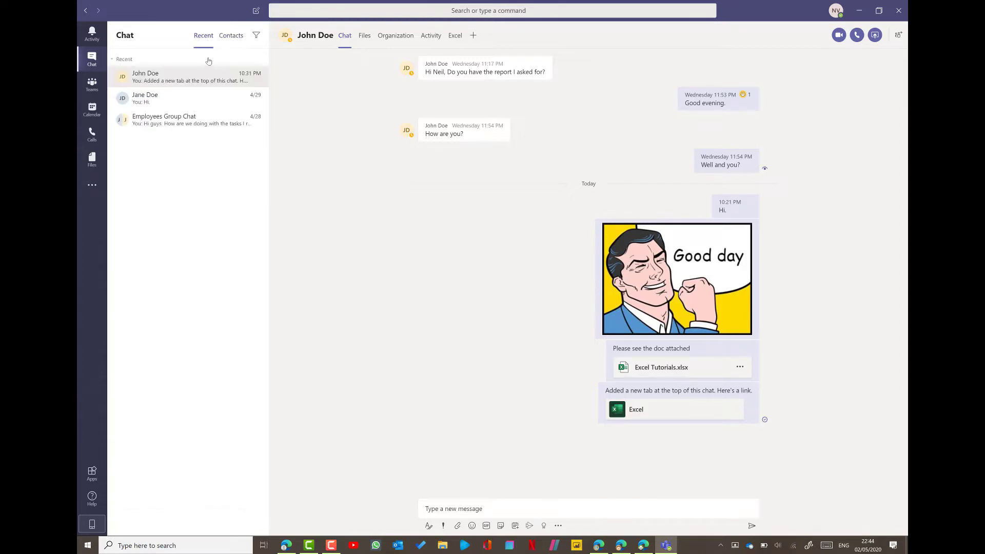
- View the apps managed for the topmost chat and return to its conversation
{"action": "left_click", "coordinate": [258, 78]}
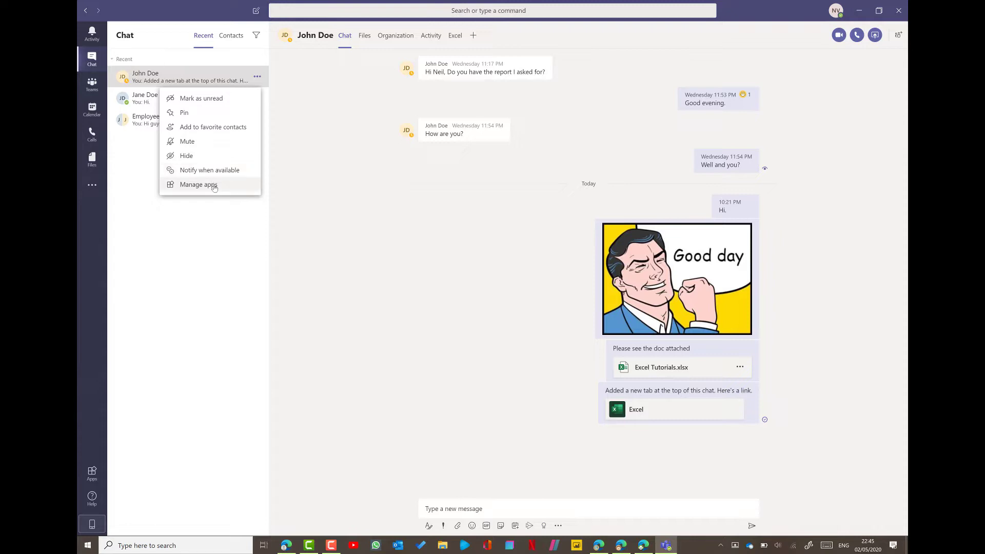
{"action": "left_click", "coordinate": [214, 186]}
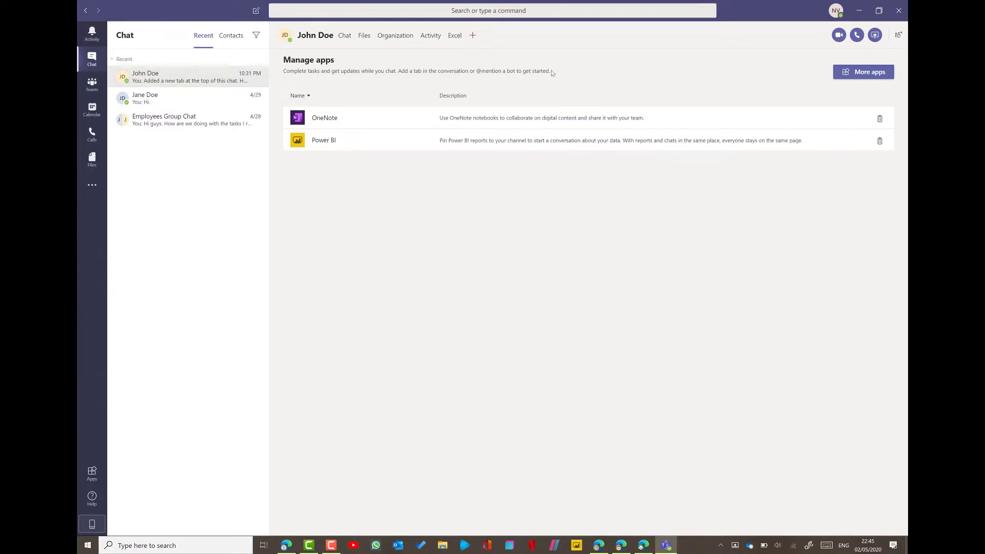
{"action": "left_click", "coordinate": [190, 77]}
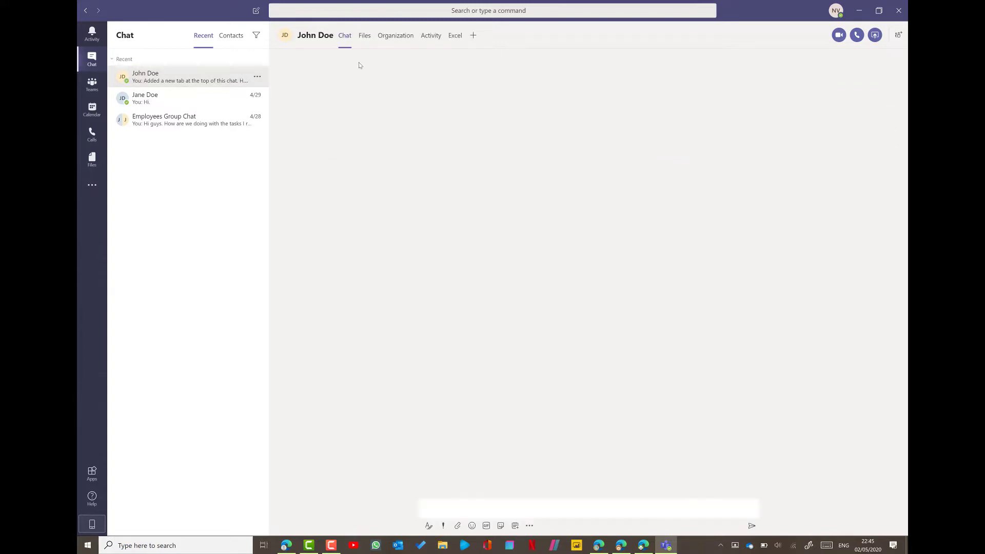
- View the files shared in the open one-to-one chat and return to its messages
{"action": "left_click", "coordinate": [363, 36]}
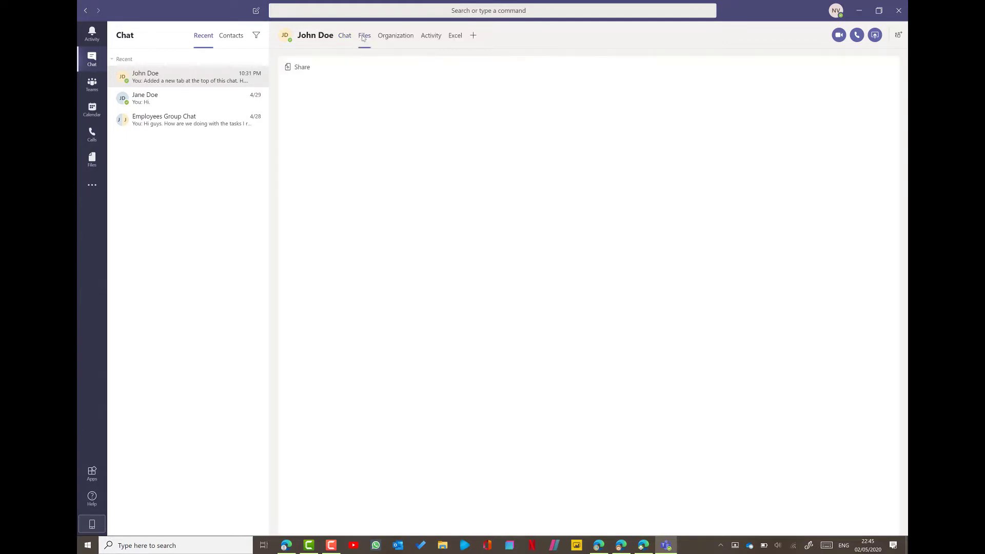
{"action": "left_click", "coordinate": [438, 118]}
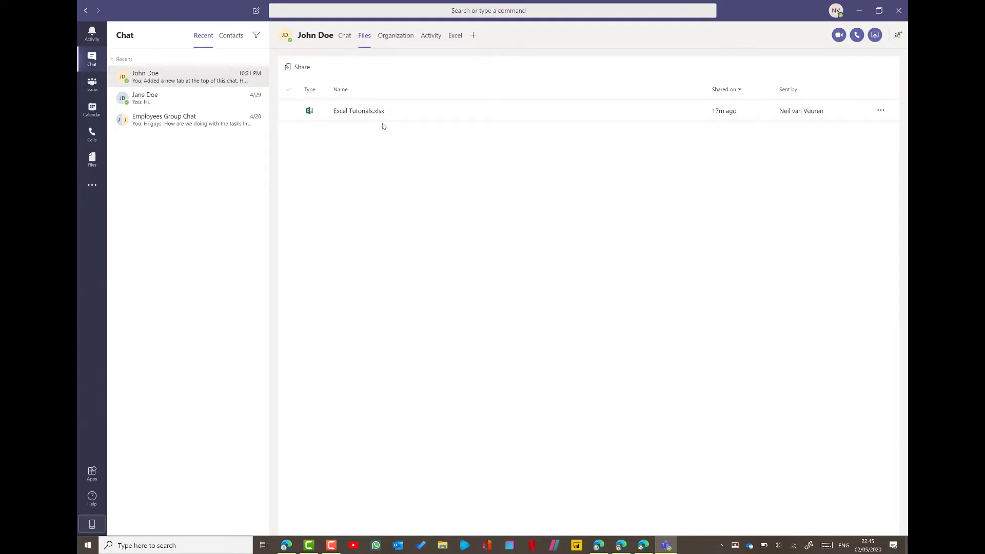
{"action": "left_click", "coordinate": [344, 35]}
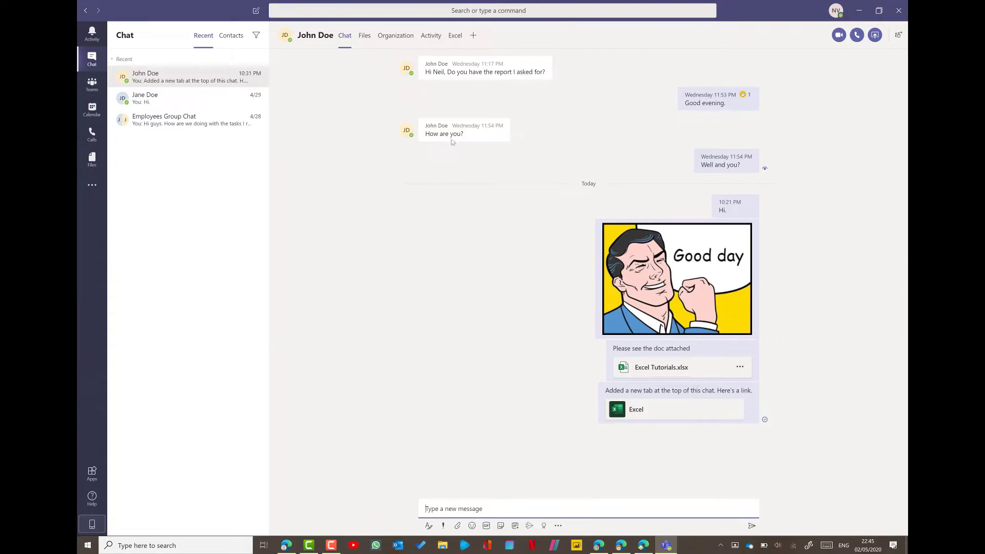
{"action": "left_click", "coordinate": [364, 42]}
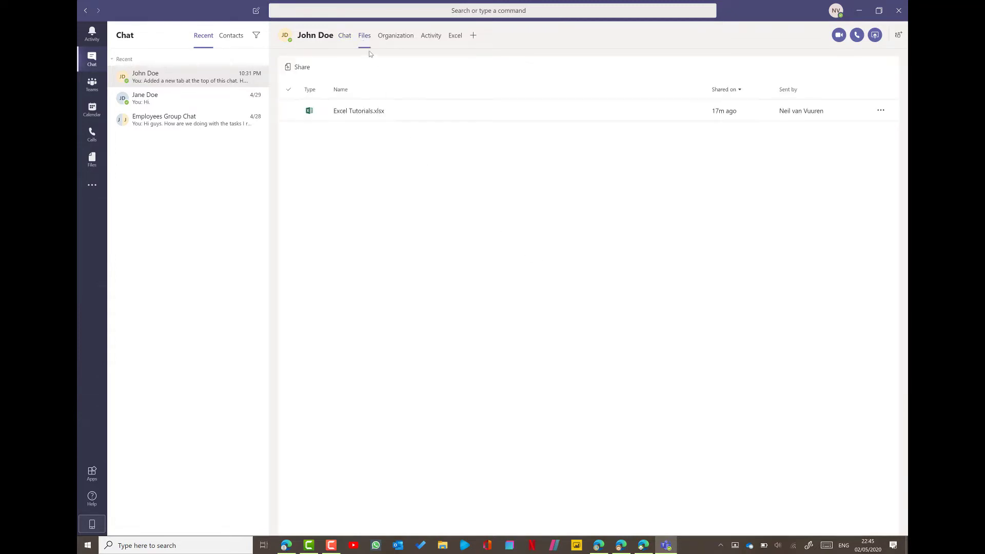
{"action": "left_click", "coordinate": [344, 36]}
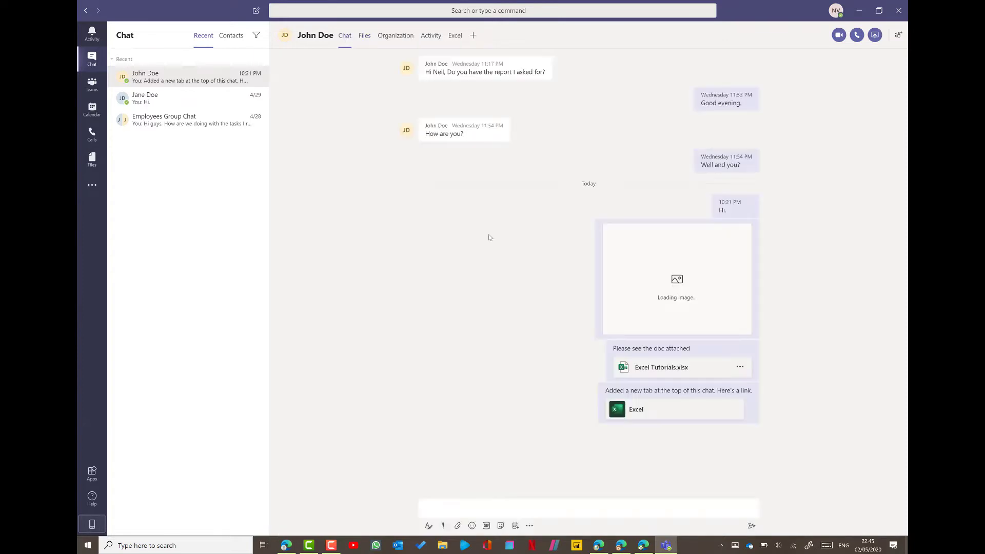
- Upload Word Training Doc 1 from the computer and send it in the chat with the message "See doc."
{"action": "left_click", "coordinate": [457, 526]}
{"action": "left_click", "coordinate": [439, 502]}
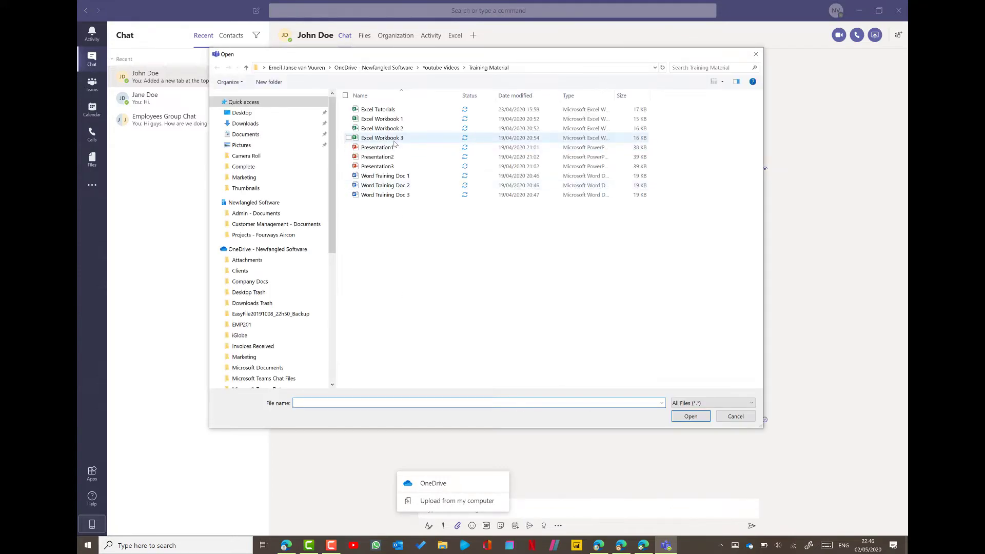
{"action": "left_click", "coordinate": [390, 139]}
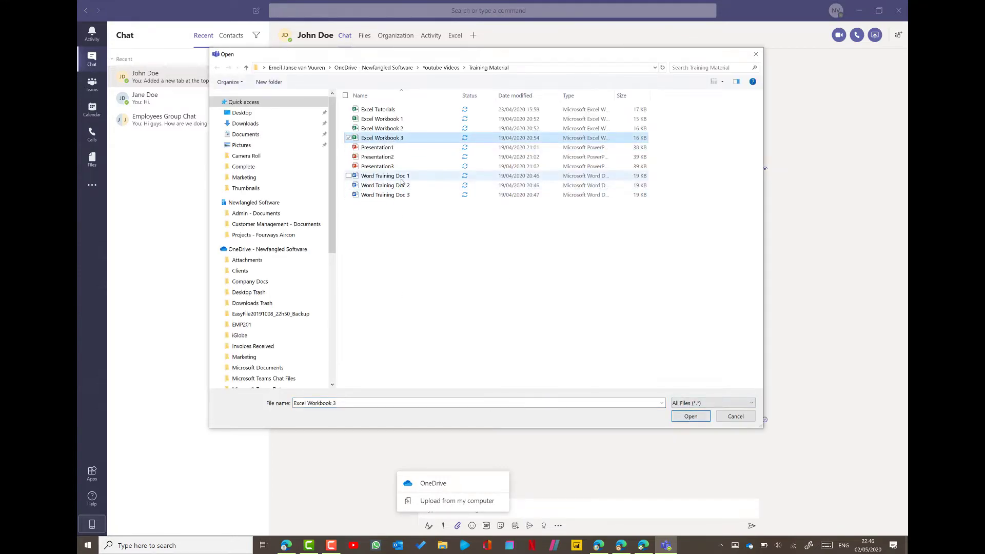
{"action": "left_click", "coordinate": [400, 176]}
{"action": "left_click", "coordinate": [676, 415]}
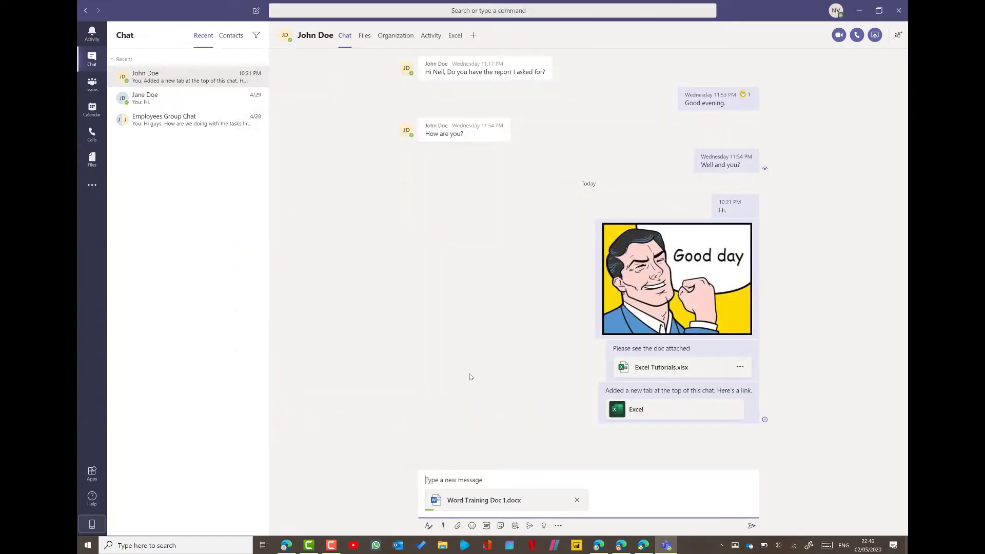
{"action": "type", "text": "See doc."}
{"action": "key", "text": "Return"}
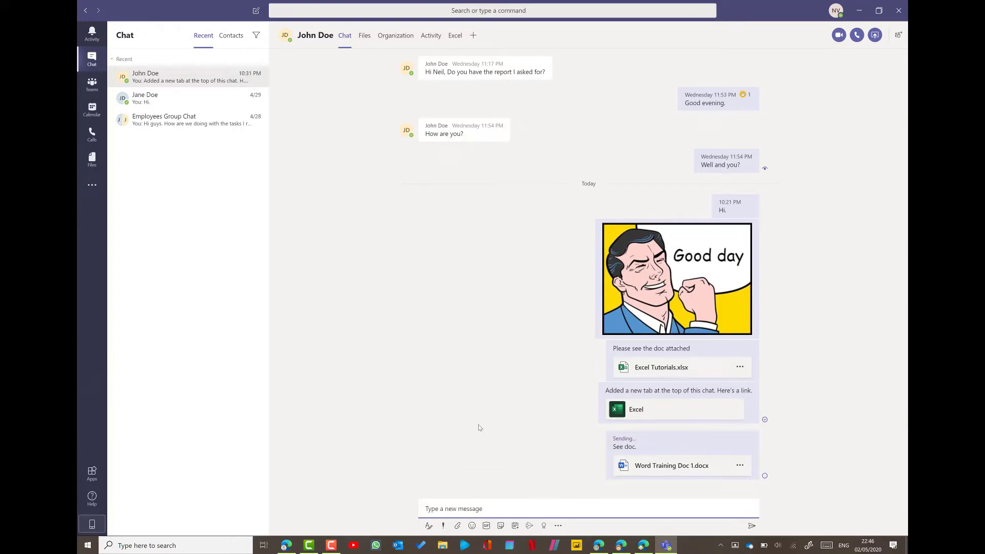
- Check the chat's shared files for Word Training Doc 1.docx and return to the conversation
{"action": "mouse_move", "coordinate": [628, 472]}
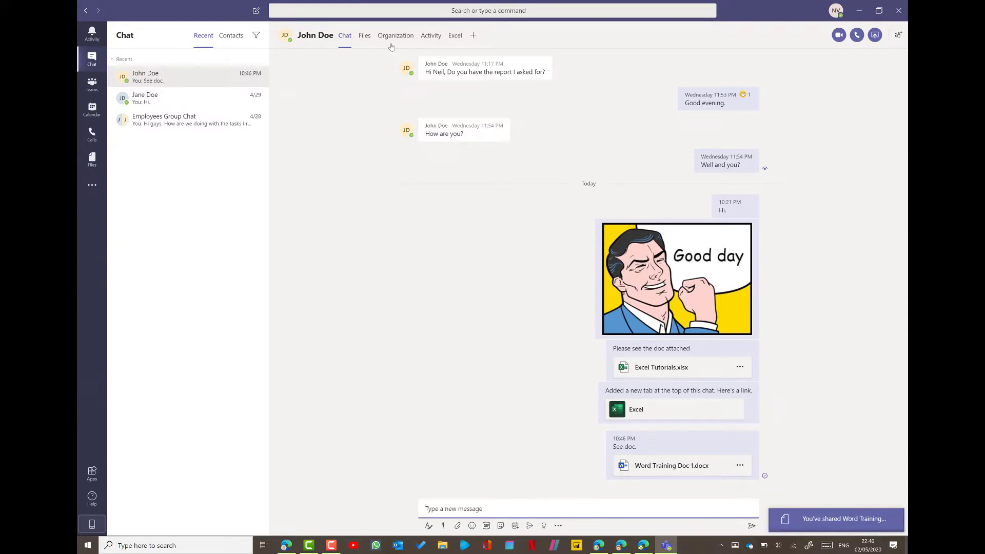
{"action": "mouse_move", "coordinate": [851, 521]}
{"action": "left_click", "coordinate": [364, 37]}
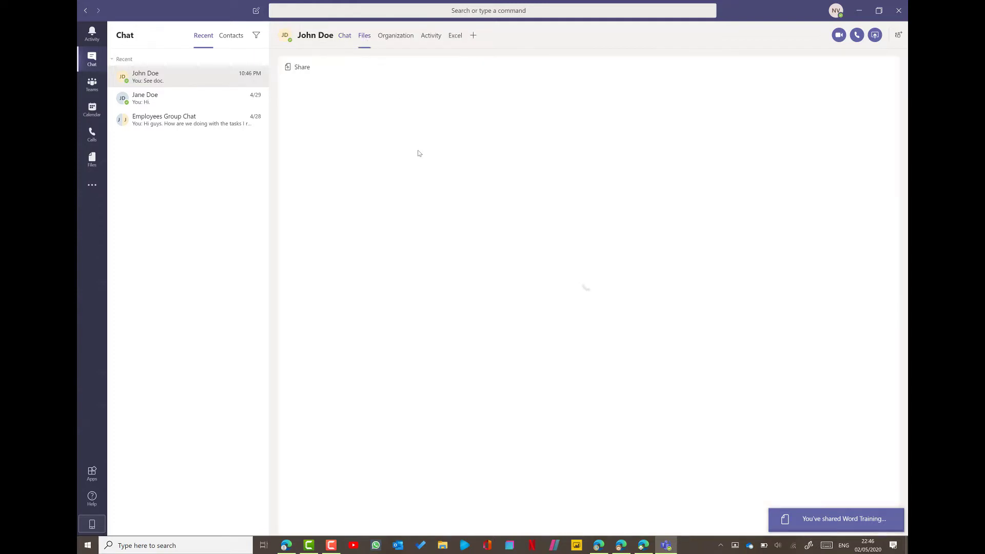
{"action": "left_click", "coordinate": [399, 129]}
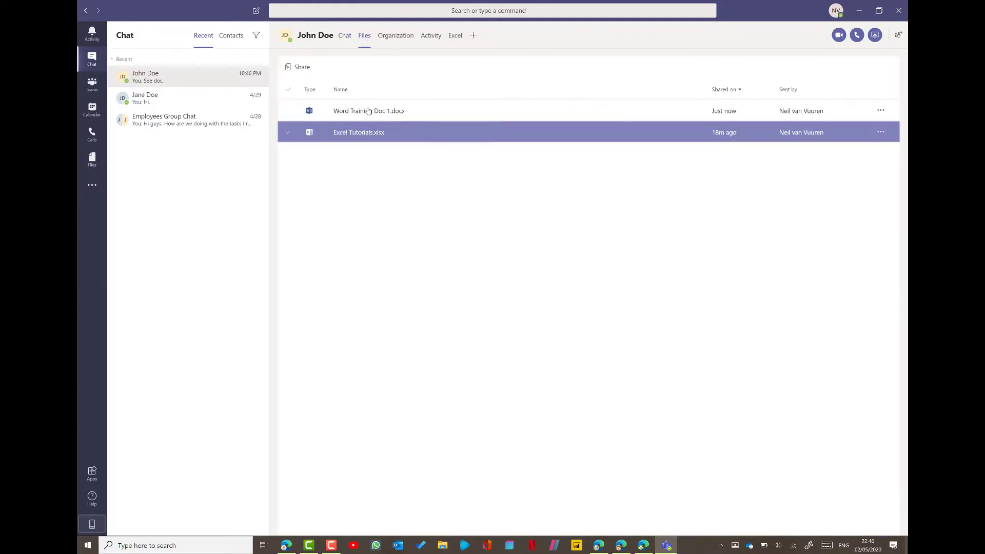
{"action": "left_click", "coordinate": [369, 112]}
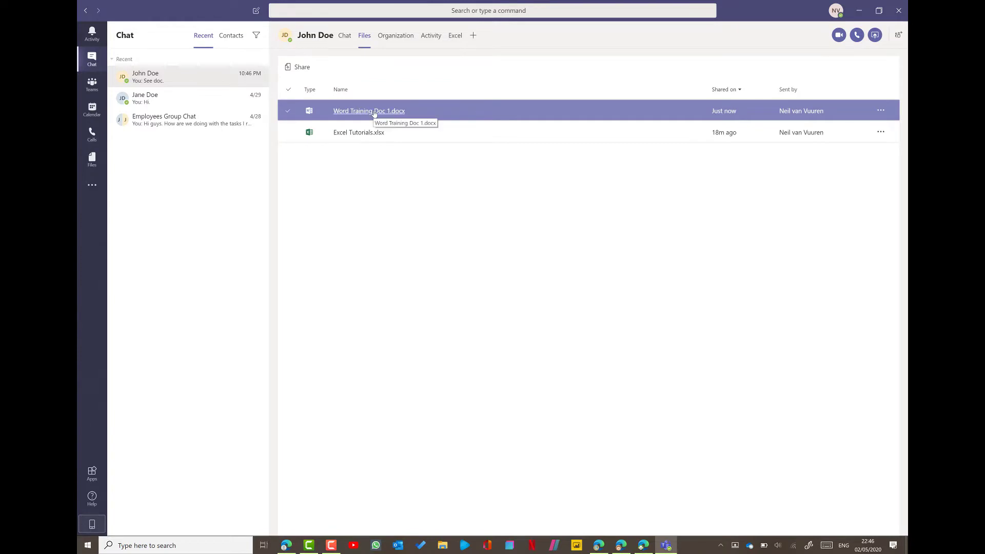
{"action": "left_click", "coordinate": [454, 279]}
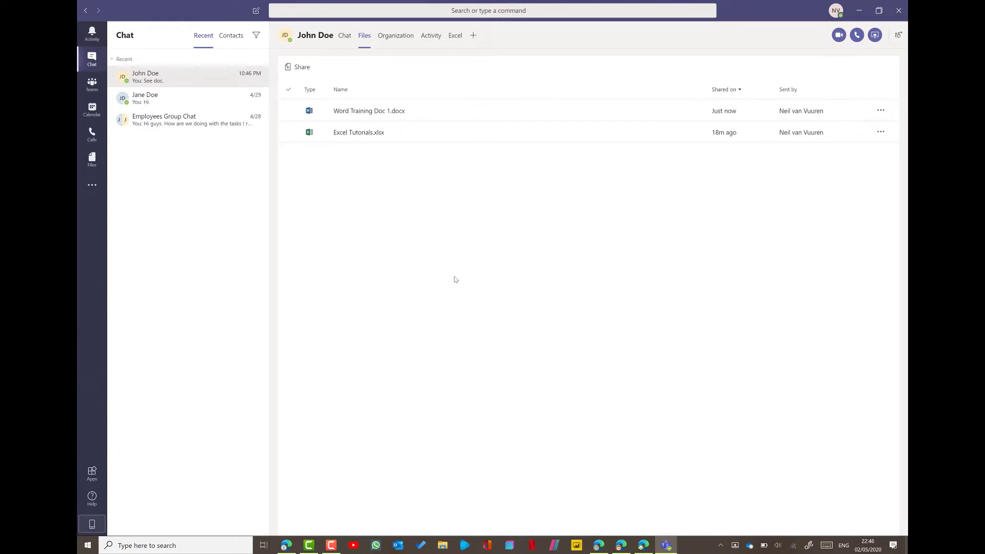
{"action": "left_click", "coordinate": [345, 37]}
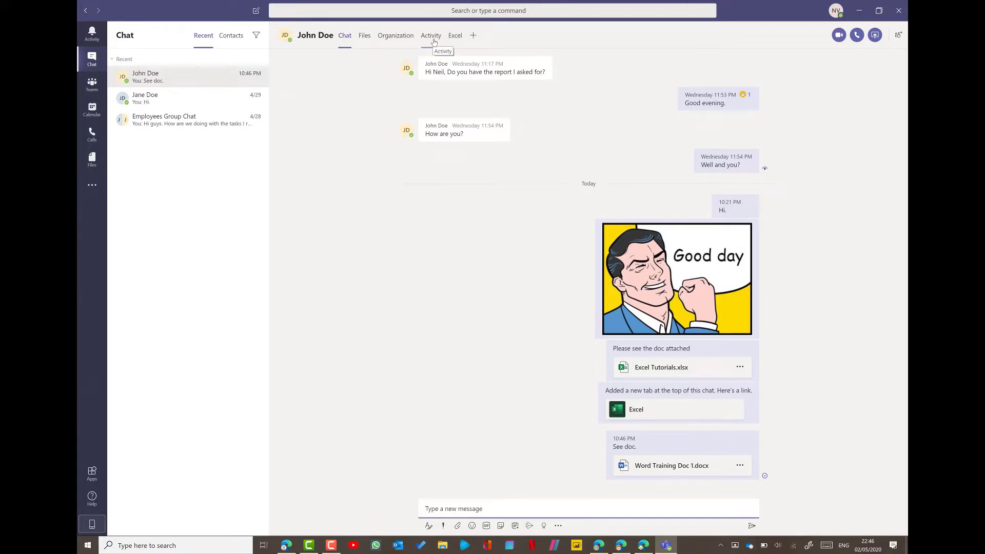
- View the chat contact's organization and activity, and open the Excel workbook added to the chat
{"action": "left_click", "coordinate": [405, 45]}
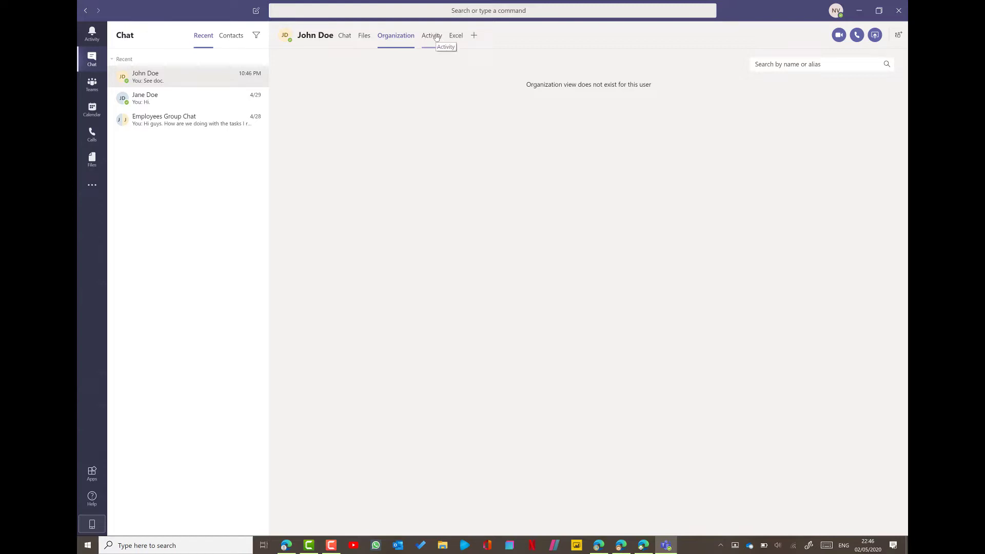
{"action": "left_click", "coordinate": [436, 36]}
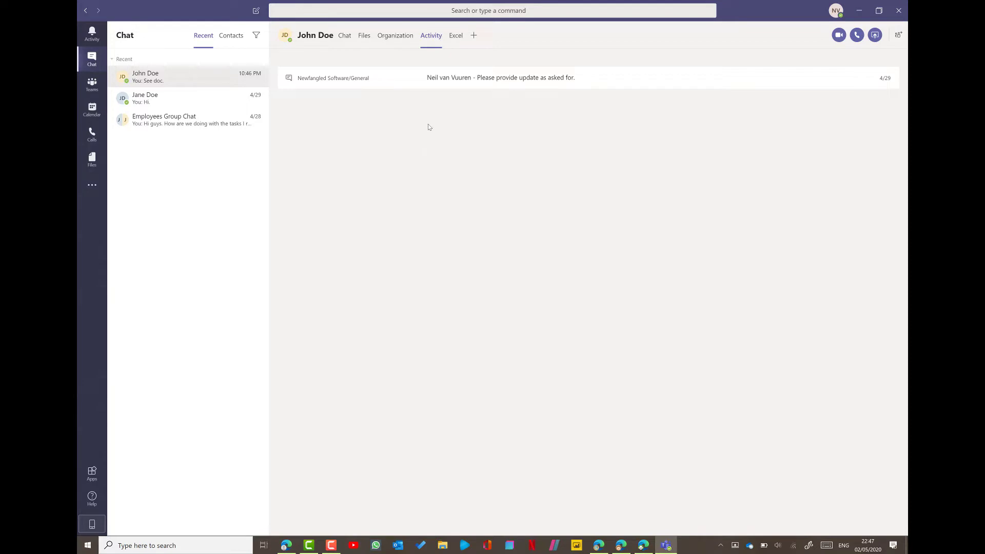
{"action": "left_click", "coordinate": [455, 38]}
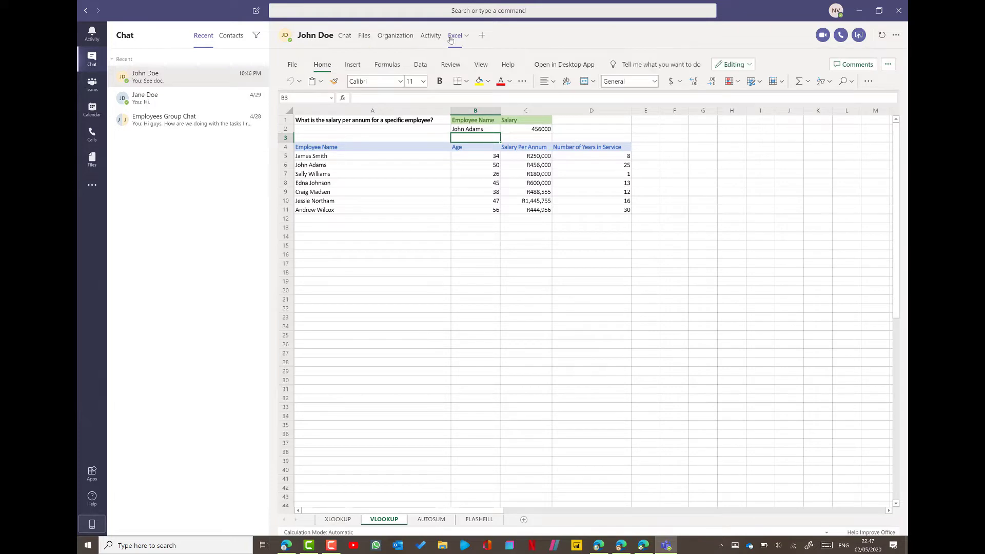
- View the files shared in the chat, including Excel Tutorials.xlsx, and return to the chat's Excel workbook
{"action": "left_click", "coordinate": [366, 36]}
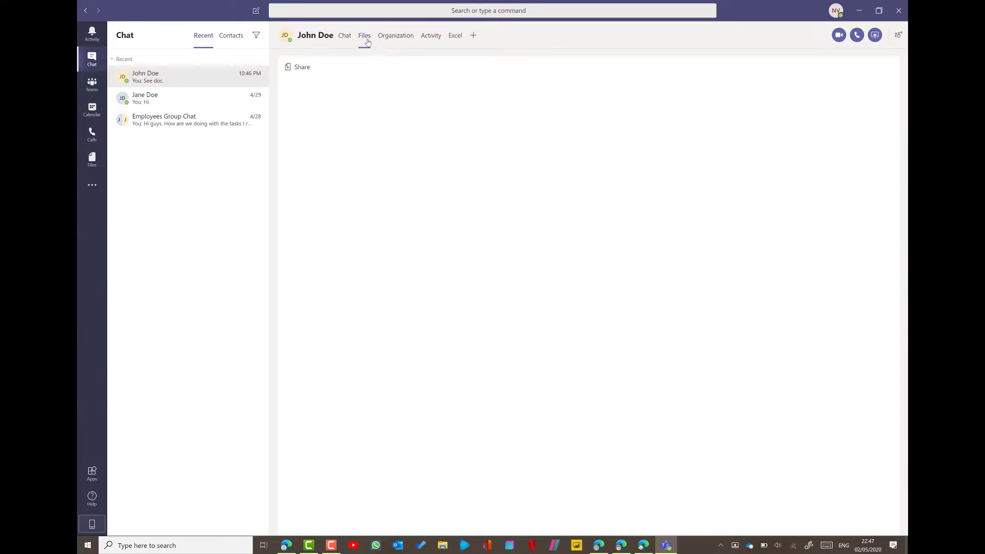
{"action": "left_click", "coordinate": [362, 135]}
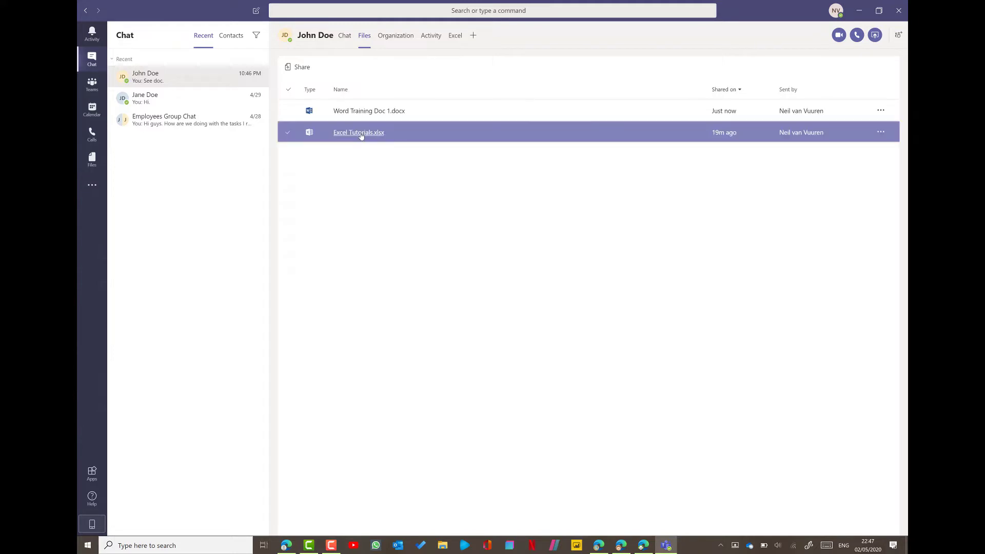
{"action": "left_click", "coordinate": [454, 35]}
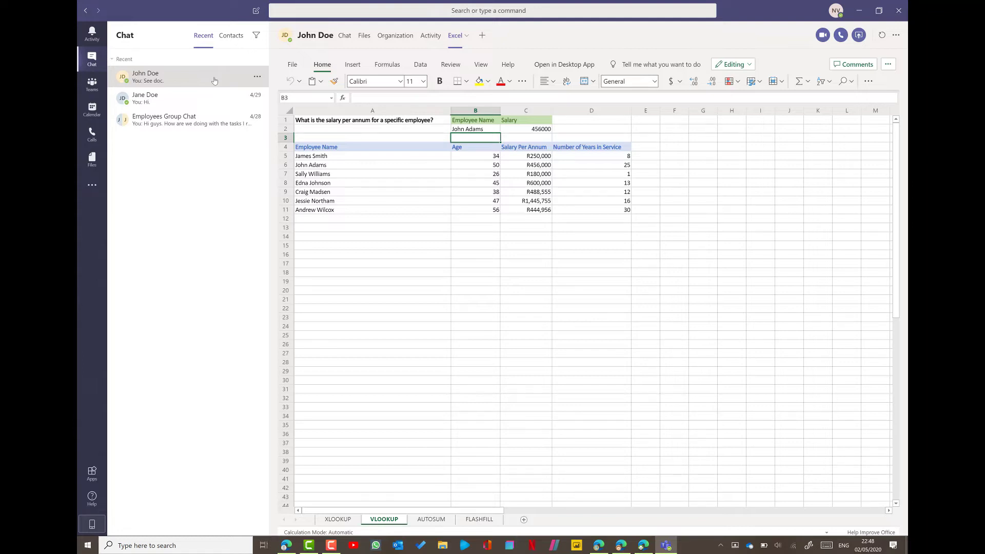
- Add a Word tab named "Shared Doc" to the chat using Word Training Doc 1.docx, and post about it in the chat
{"action": "left_click", "coordinate": [482, 36]}
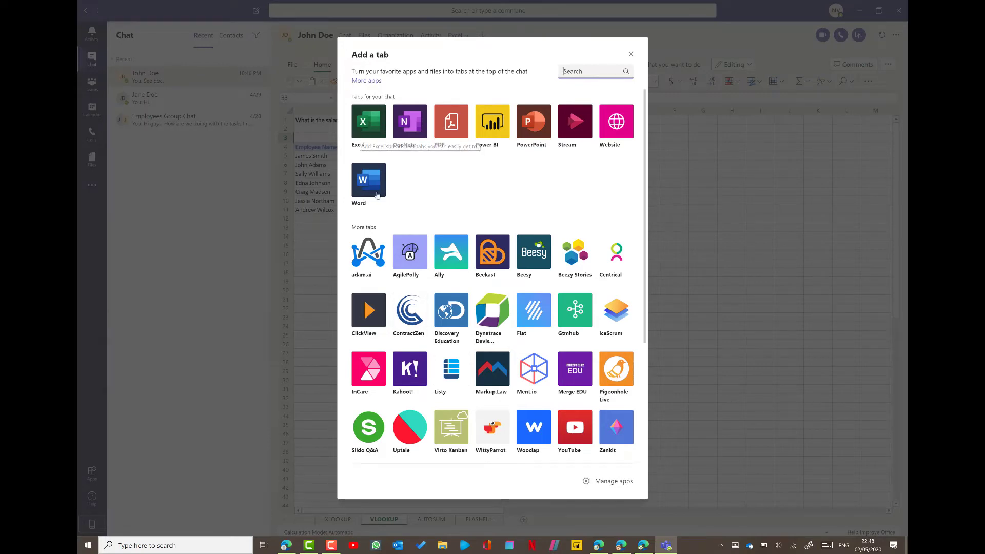
{"action": "key", "text": "Escape"}
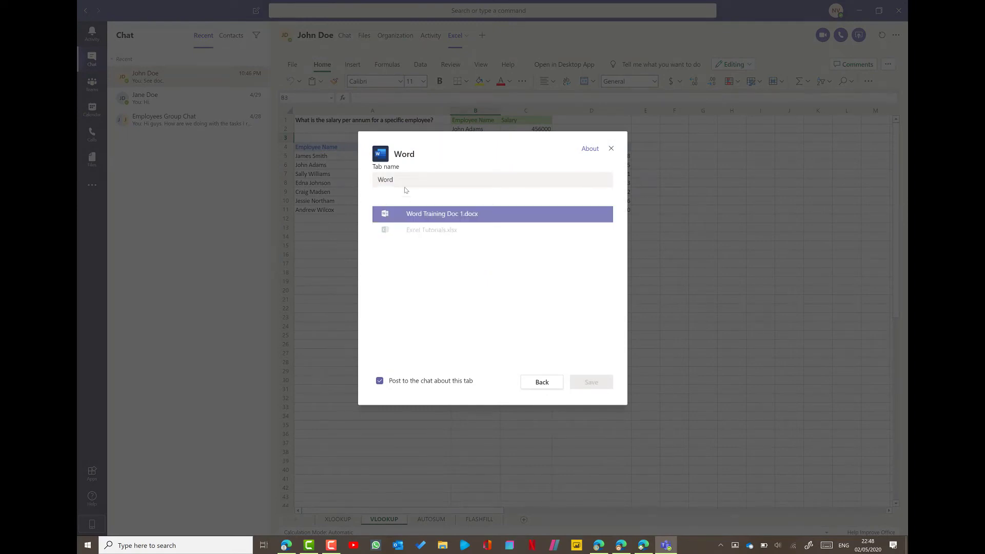
{"action": "left_click", "coordinate": [444, 217]}
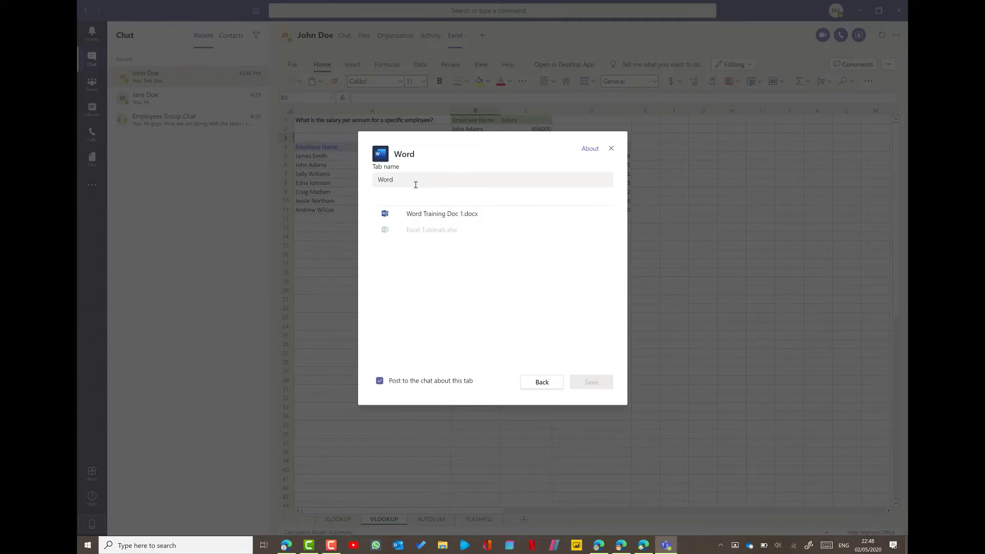
{"action": "left_click_drag", "start_coordinate": [413, 182], "coordinate": [370, 189]}
{"action": "type", "text": "Sahre"}
{"action": "key", "text": "BackSpace"}
{"action": "key", "text": "BackSpace"}
{"action": "key", "text": "BackSpace"}
{"action": "key", "text": "BackSpace"}
{"action": "type", "text": "hared Doc"}
{"action": "left_click", "coordinate": [431, 217]}
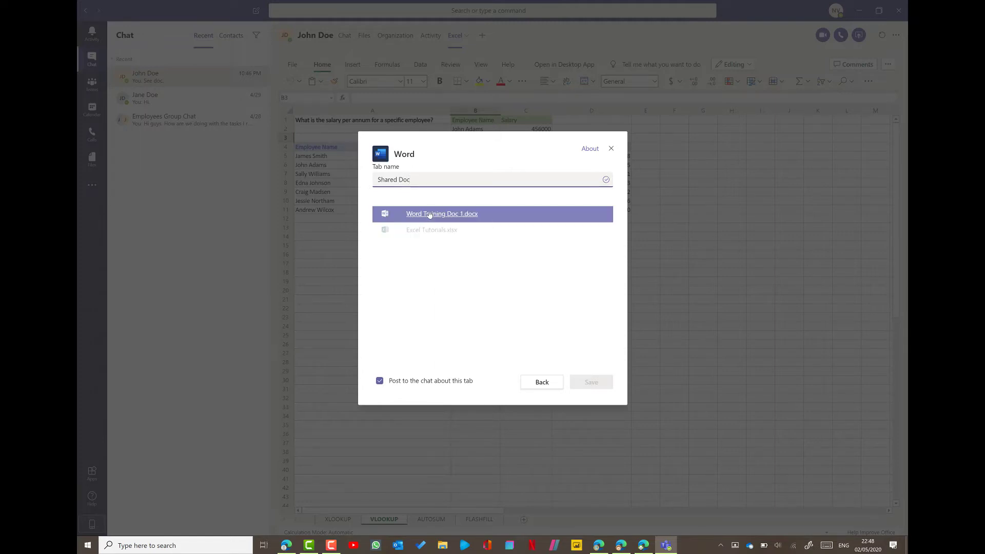
{"action": "left_click", "coordinate": [595, 385]}
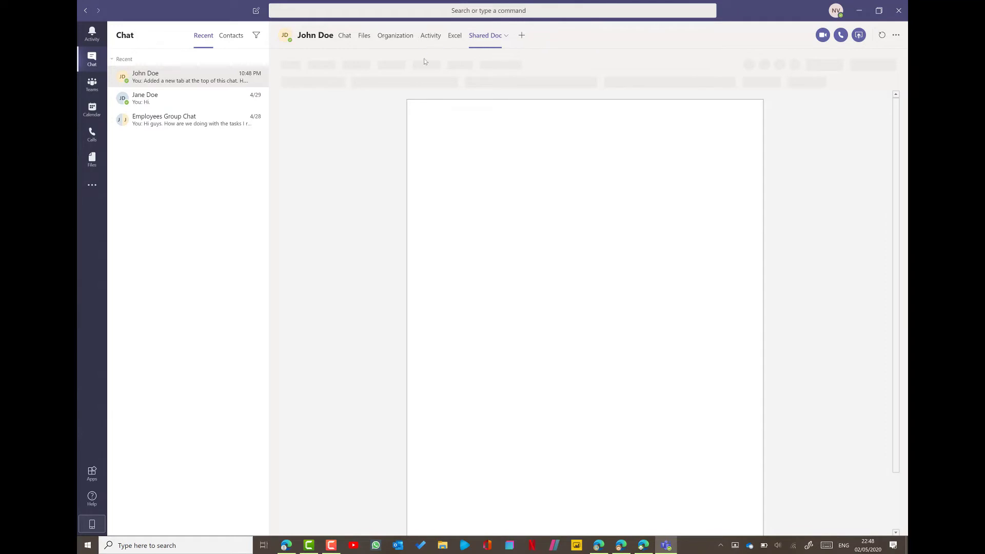
- Browse the apps that can be added as chat tabs, from the suggested ones to the full list, without adding any
{"action": "left_click", "coordinate": [522, 37]}
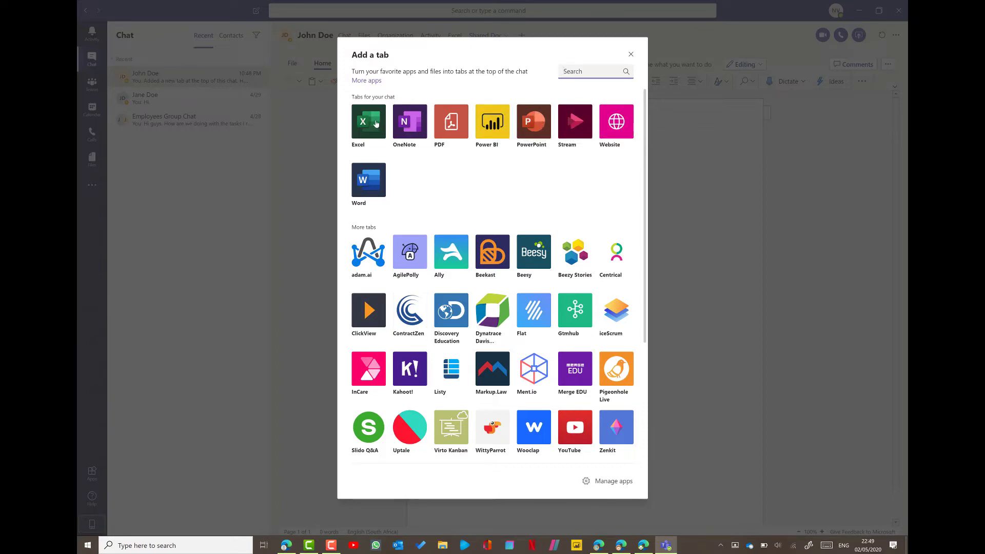
{"action": "scroll", "coordinate": [460, 187], "scroll_direction": "down", "scroll_amount": 3}
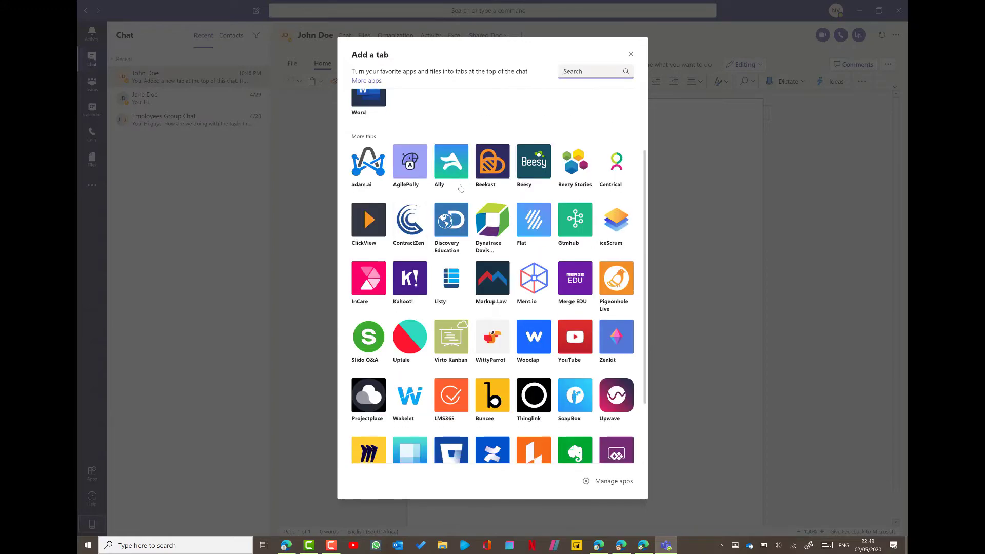
{"action": "scroll", "coordinate": [460, 188], "scroll_direction": "up", "scroll_amount": 2}
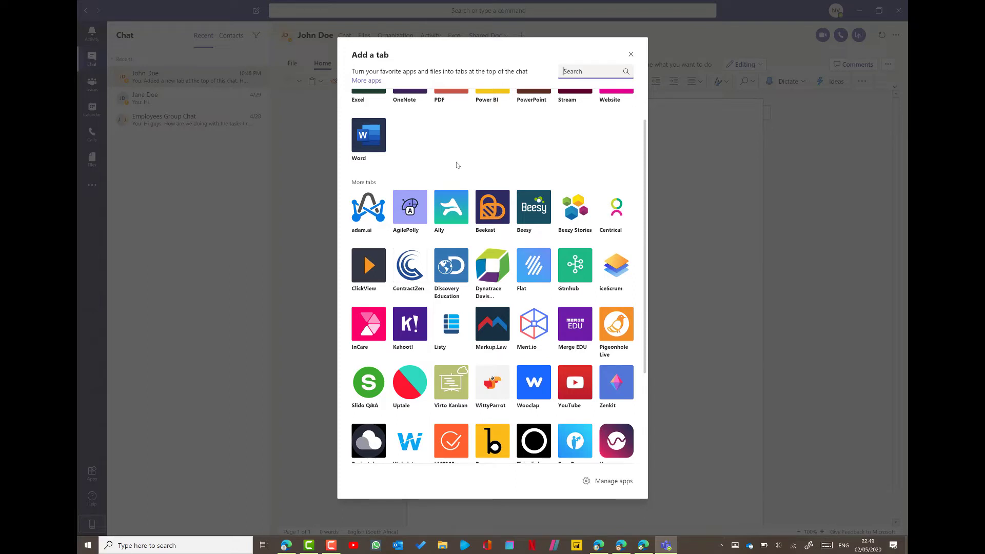
{"action": "scroll", "coordinate": [453, 166], "scroll_direction": "down", "scroll_amount": 1}
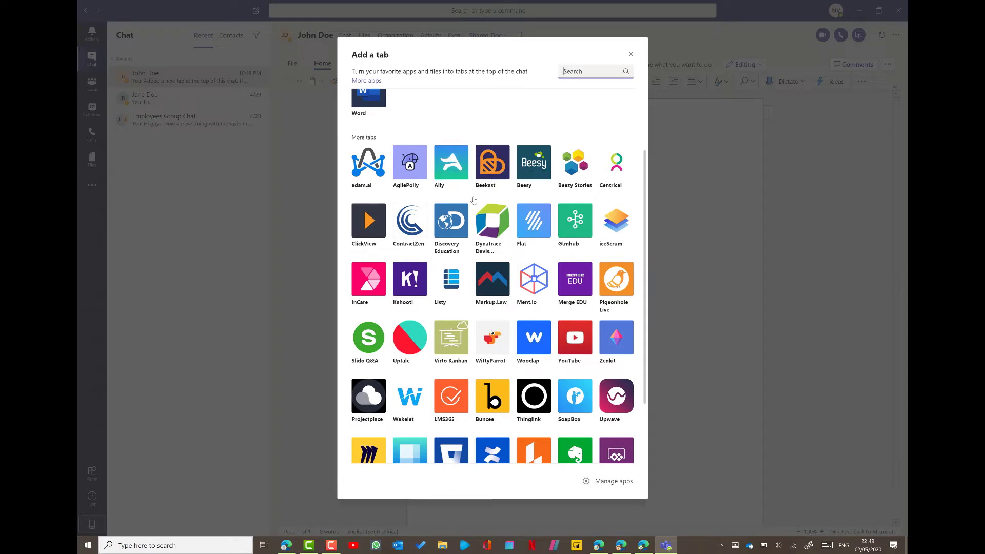
{"action": "scroll", "coordinate": [447, 221], "scroll_direction": "down", "scroll_amount": 2}
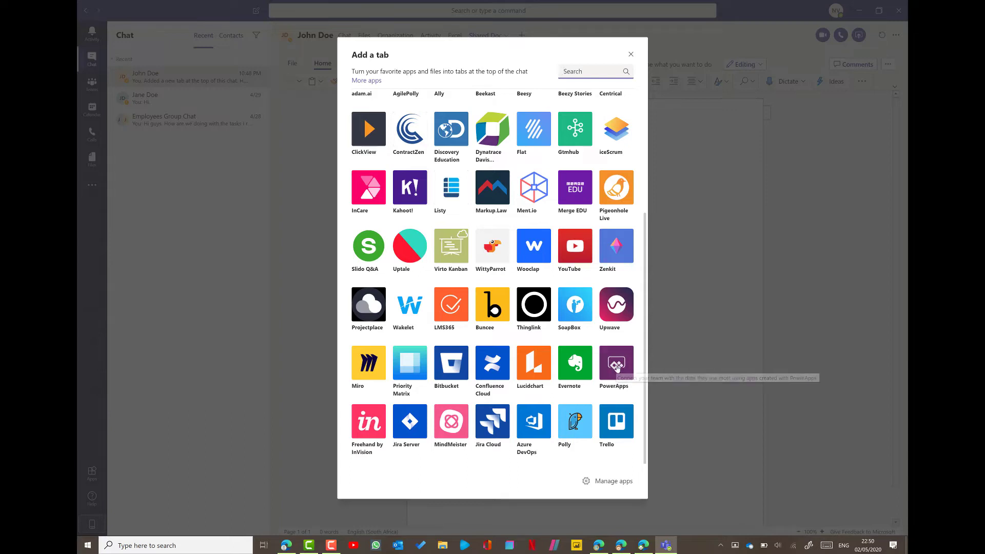
{"action": "left_click", "coordinate": [613, 422]}
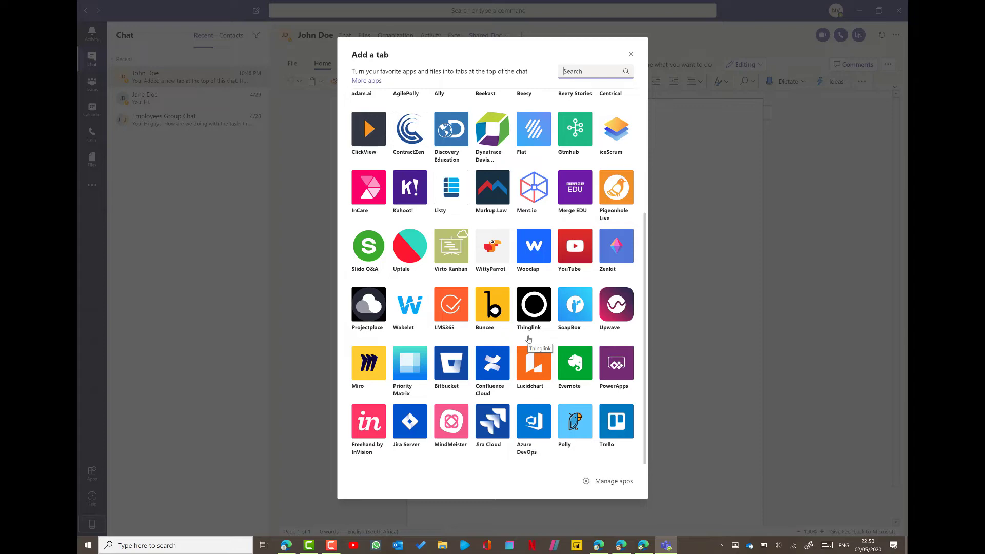
{"action": "scroll", "coordinate": [529, 339], "scroll_direction": "up", "scroll_amount": 4}
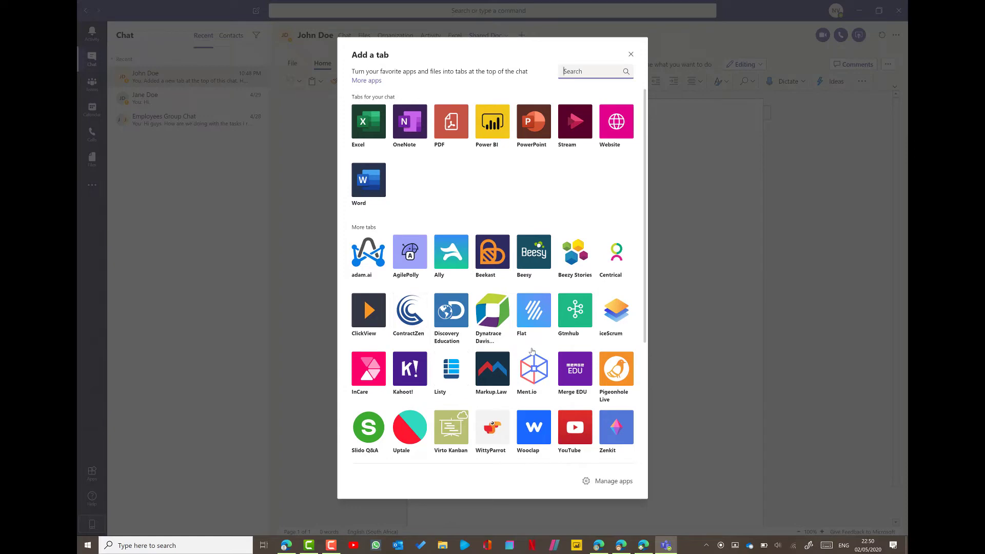
{"action": "scroll", "coordinate": [532, 351], "scroll_direction": "down", "scroll_amount": 4}
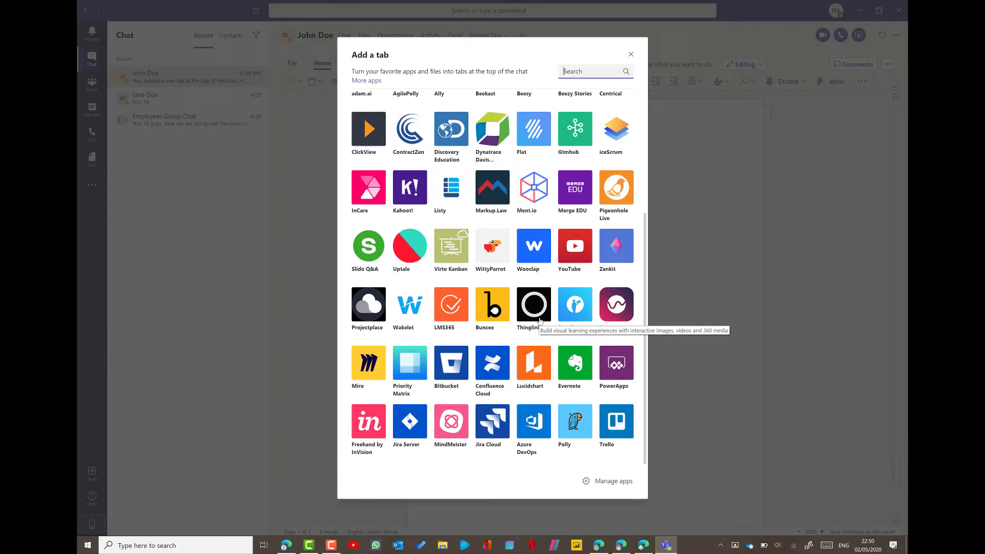
{"action": "scroll", "coordinate": [540, 320], "scroll_direction": "up", "scroll_amount": 5}
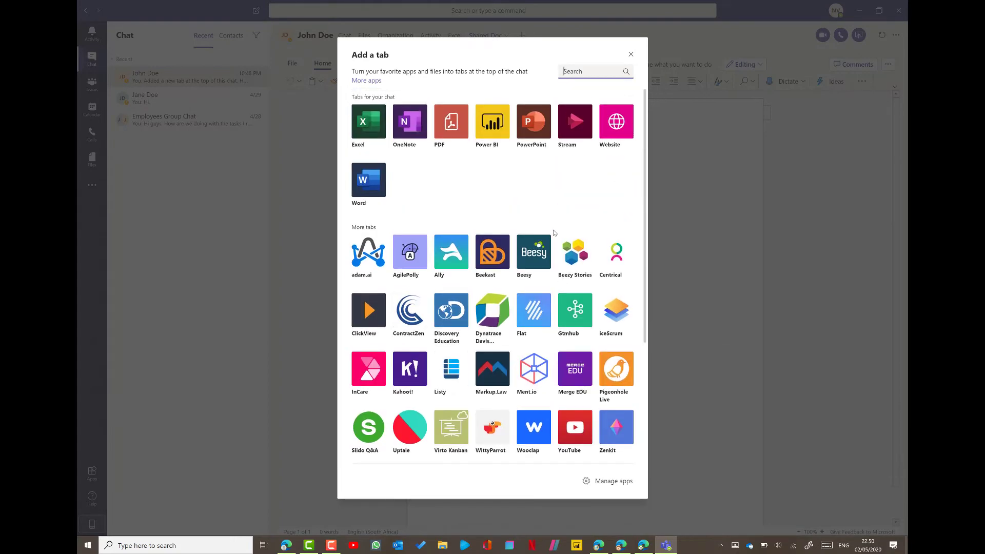
{"action": "left_click", "coordinate": [631, 55]}
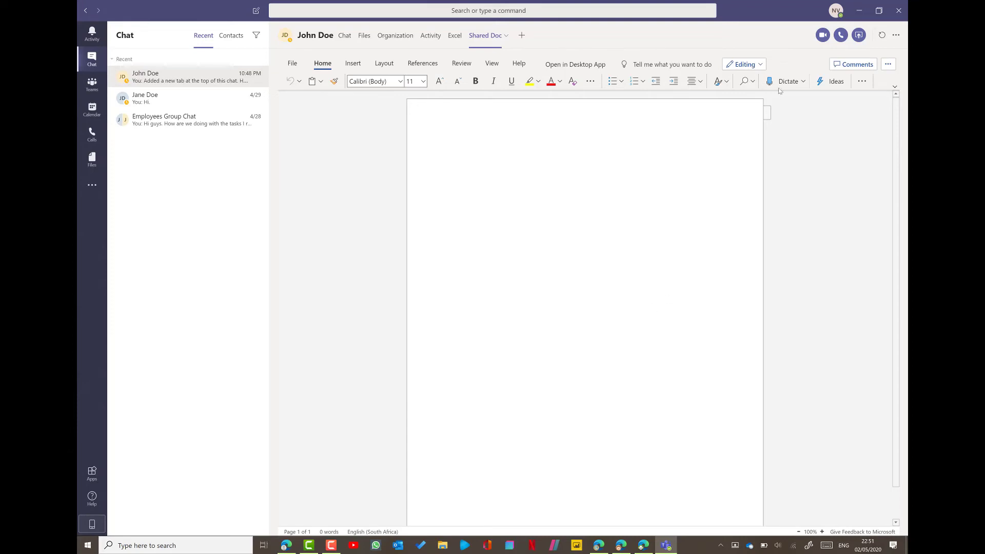
- View the chat's messages, reload the Excel tab and check its additional options, and return to the conversation
{"action": "left_click", "coordinate": [345, 36]}
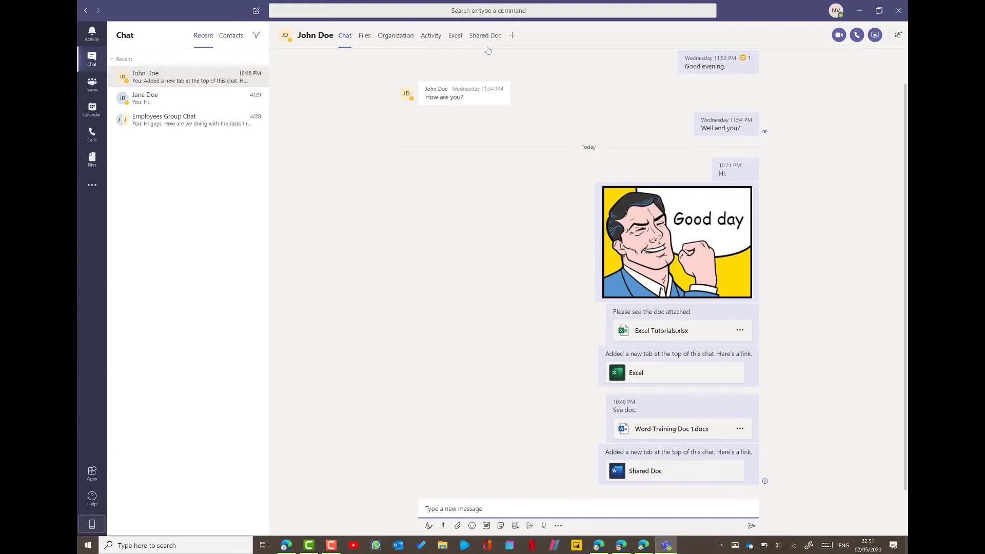
{"action": "left_click", "coordinate": [458, 35]}
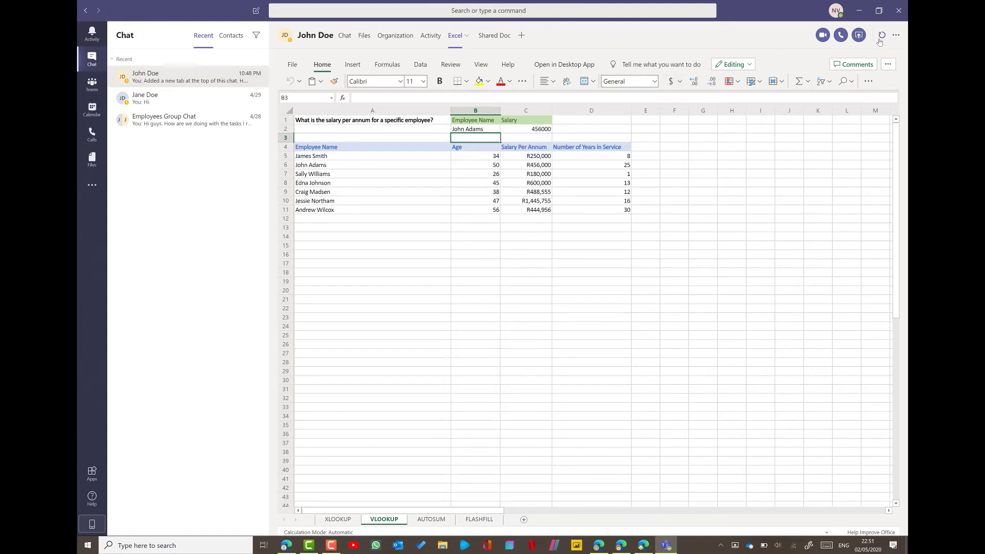
{"action": "left_click", "coordinate": [881, 36]}
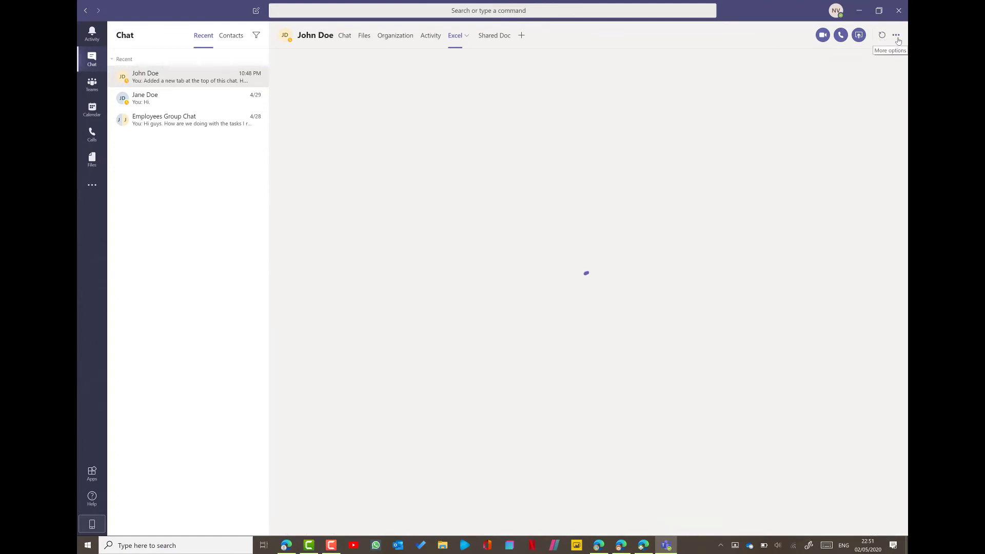
{"action": "left_click", "coordinate": [898, 38]}
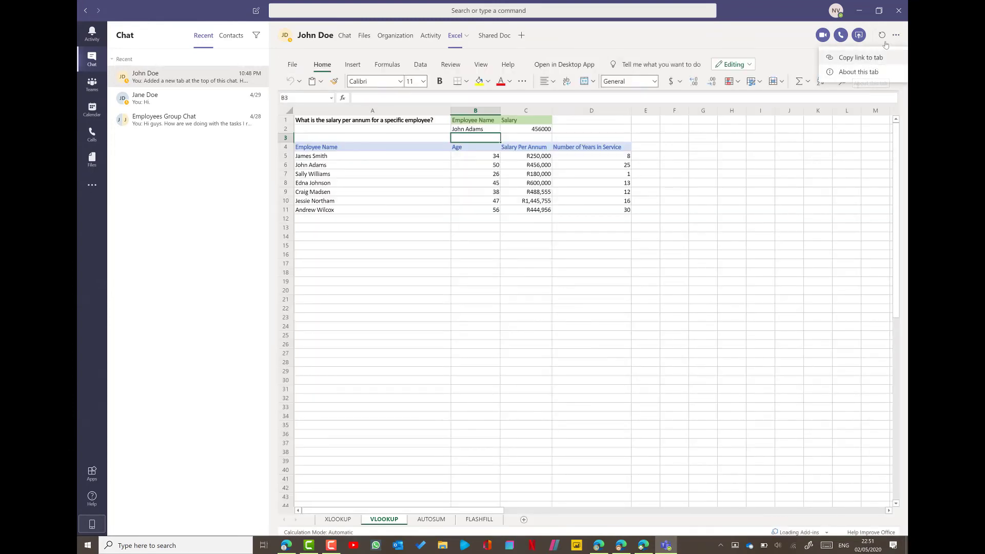
{"action": "left_click", "coordinate": [760, 37]}
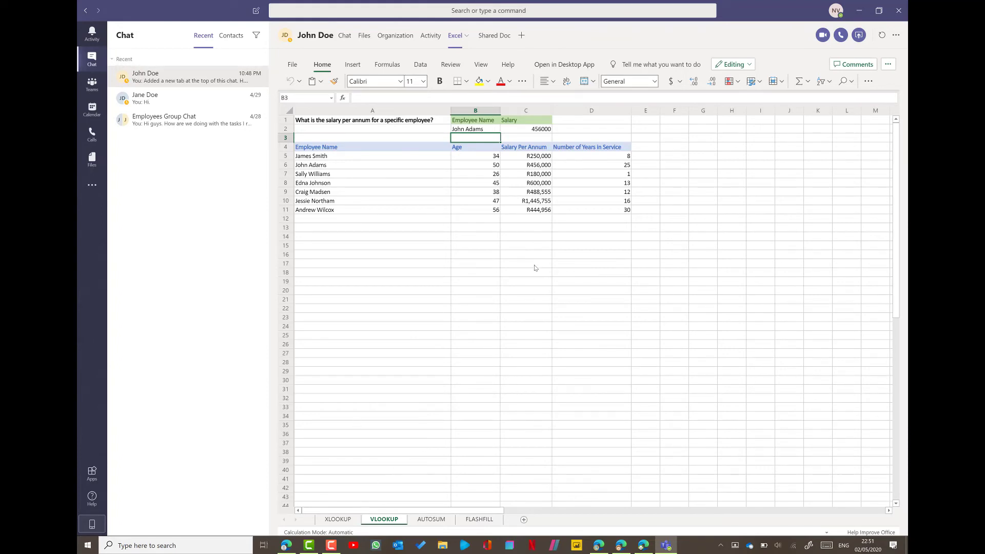
{"action": "left_click", "coordinate": [345, 36]}
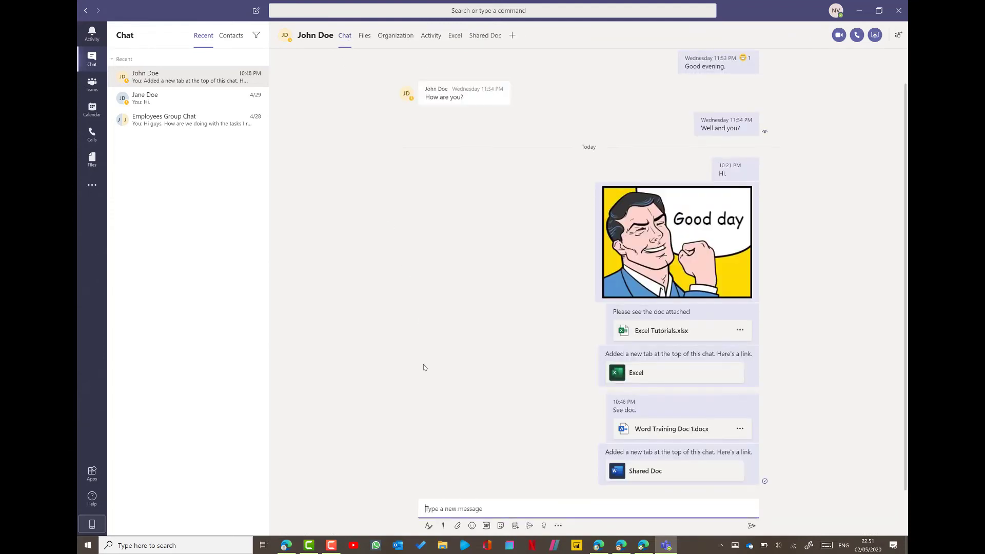
- Examine the new message's formatting editor, delivery options and file attachment sources
{"action": "left_click", "coordinate": [428, 526]}
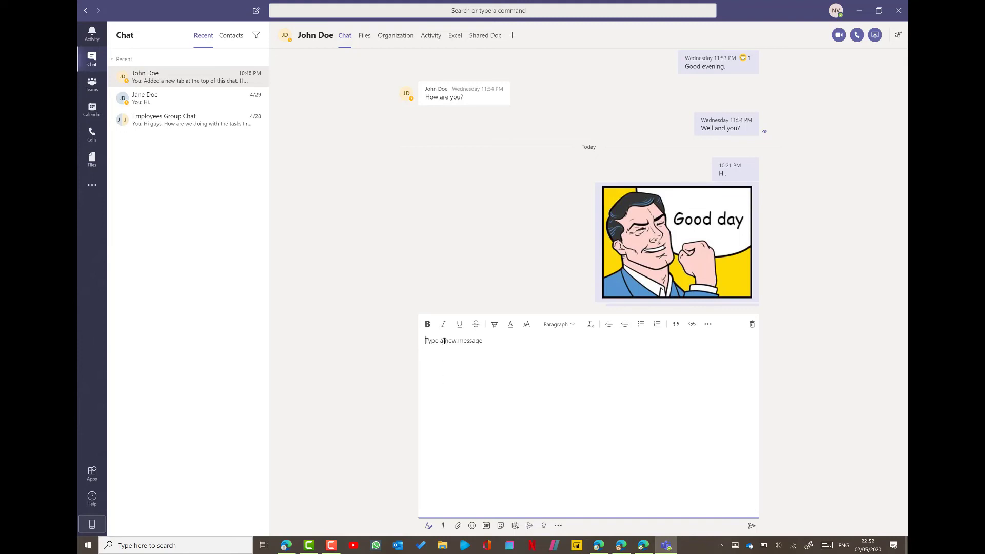
{"action": "left_click", "coordinate": [429, 526]}
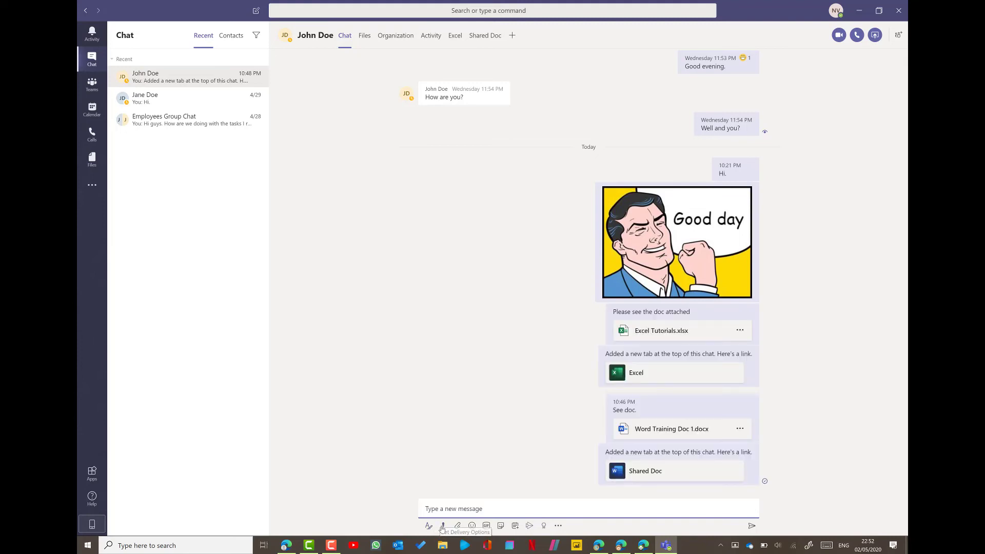
{"action": "left_click", "coordinate": [442, 527]}
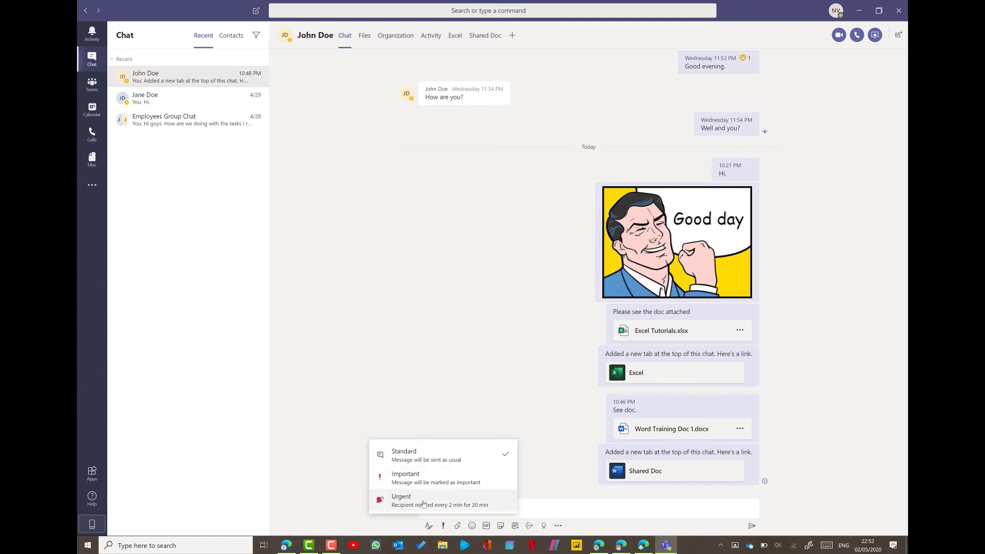
{"action": "left_click", "coordinate": [458, 527]}
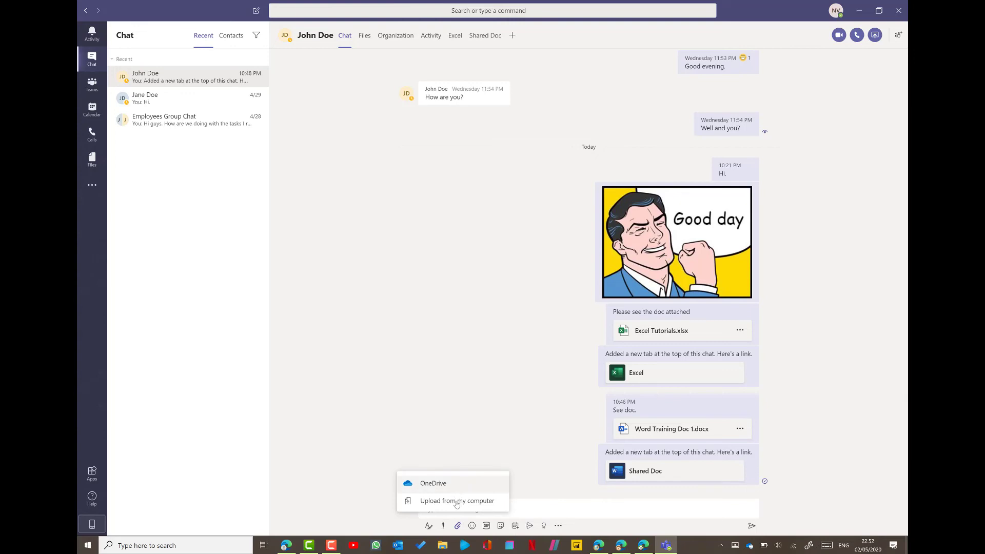
- Look through the emoji, GIF, sticker and Stream link pickers available for a new message
{"action": "left_click", "coordinate": [472, 526]}
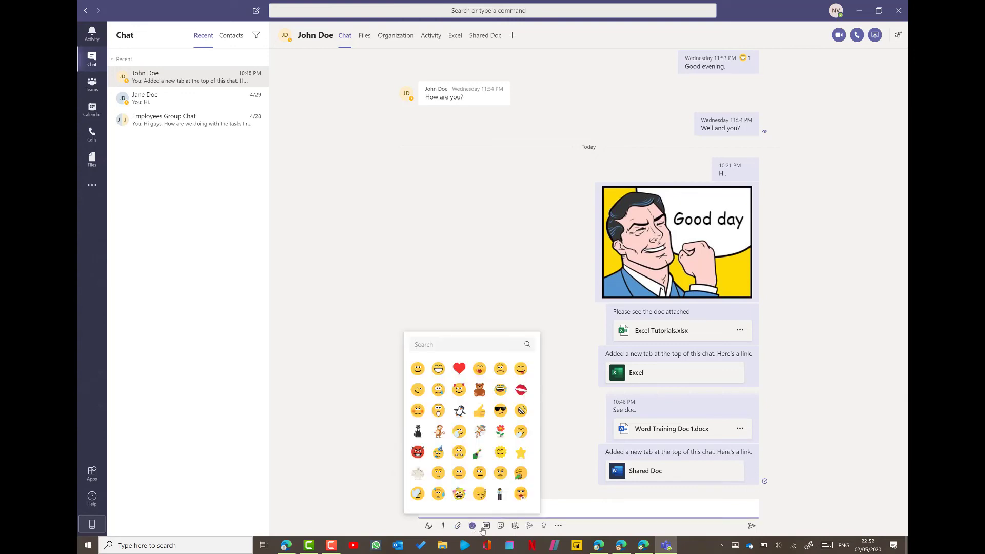
{"action": "left_click", "coordinate": [487, 527]}
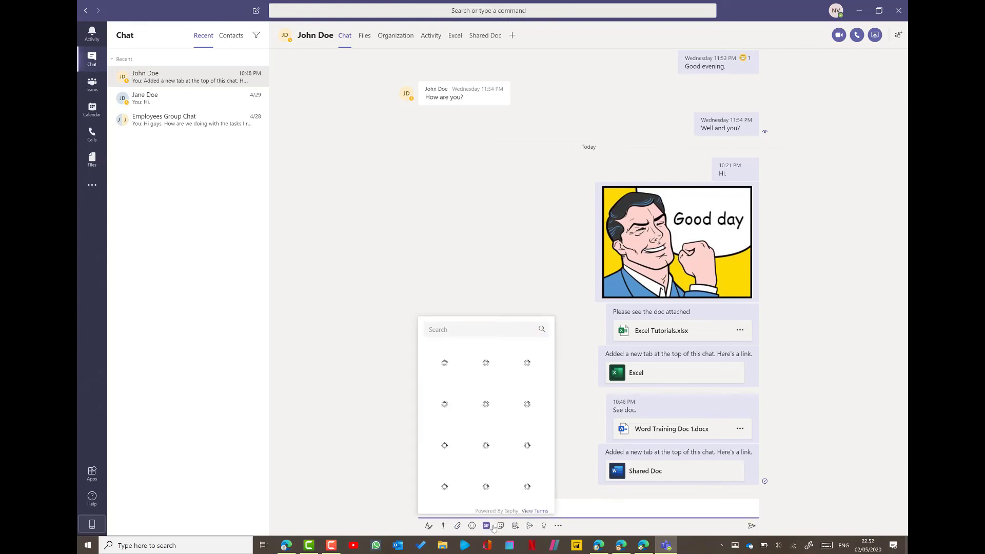
{"action": "left_click", "coordinate": [501, 526]}
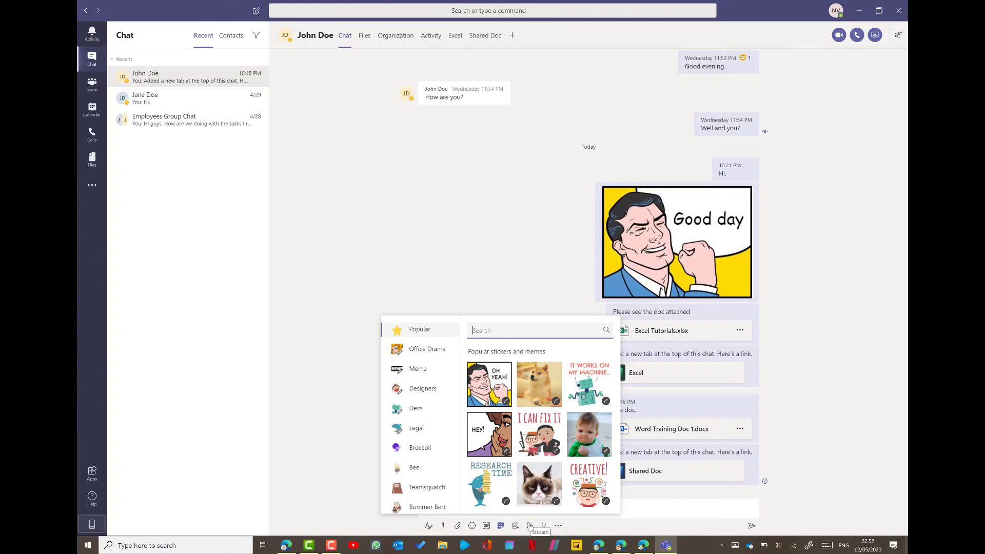
{"action": "left_click", "coordinate": [529, 526]}
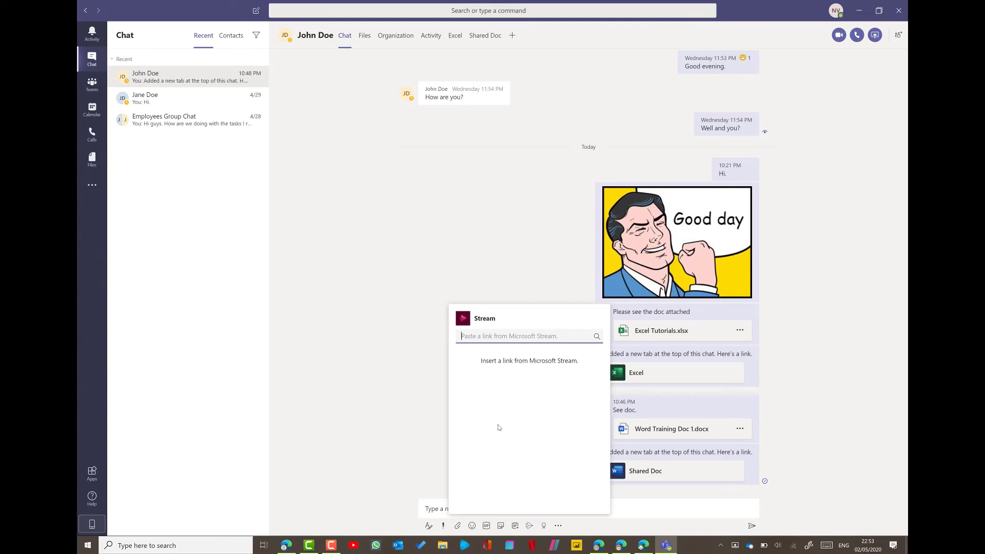
- View the suggested message apps and the full catalogue of messaging apps, and return to the chat
{"action": "left_click", "coordinate": [557, 526]}
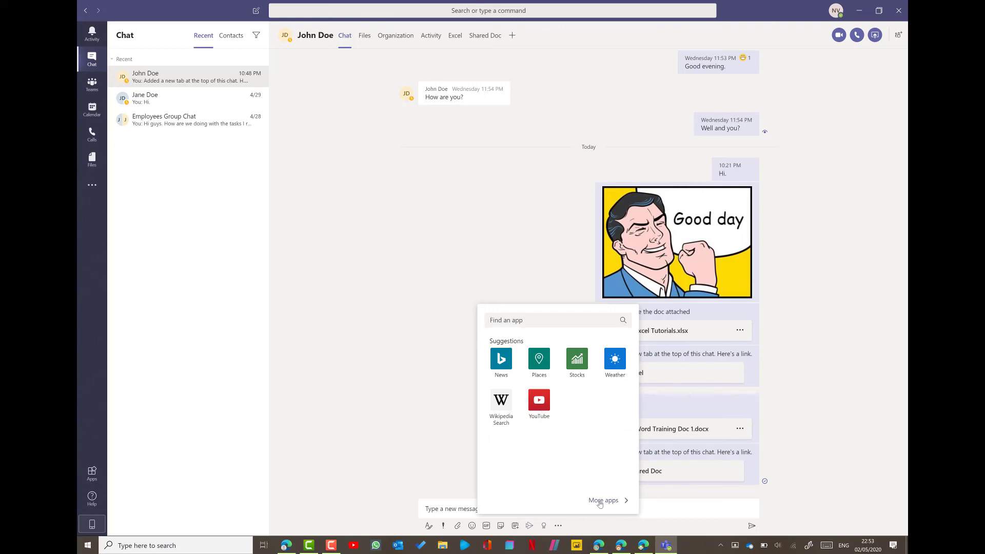
{"action": "left_click", "coordinate": [601, 502]}
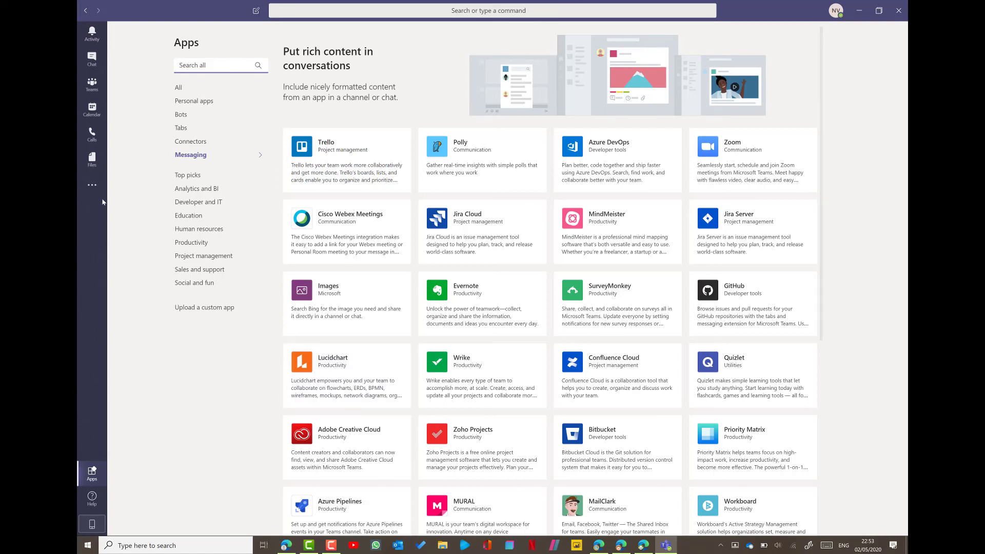
{"action": "left_click", "coordinate": [92, 57]}
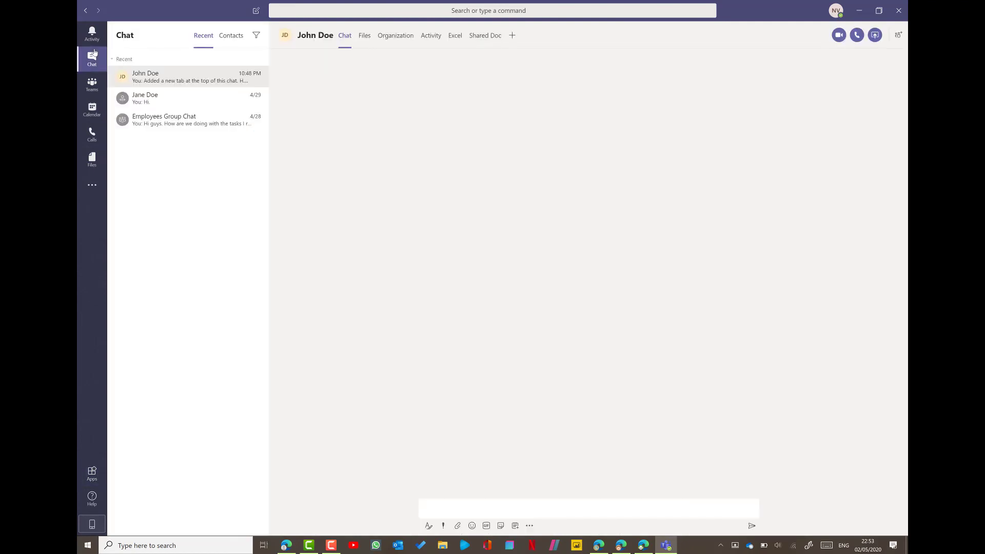